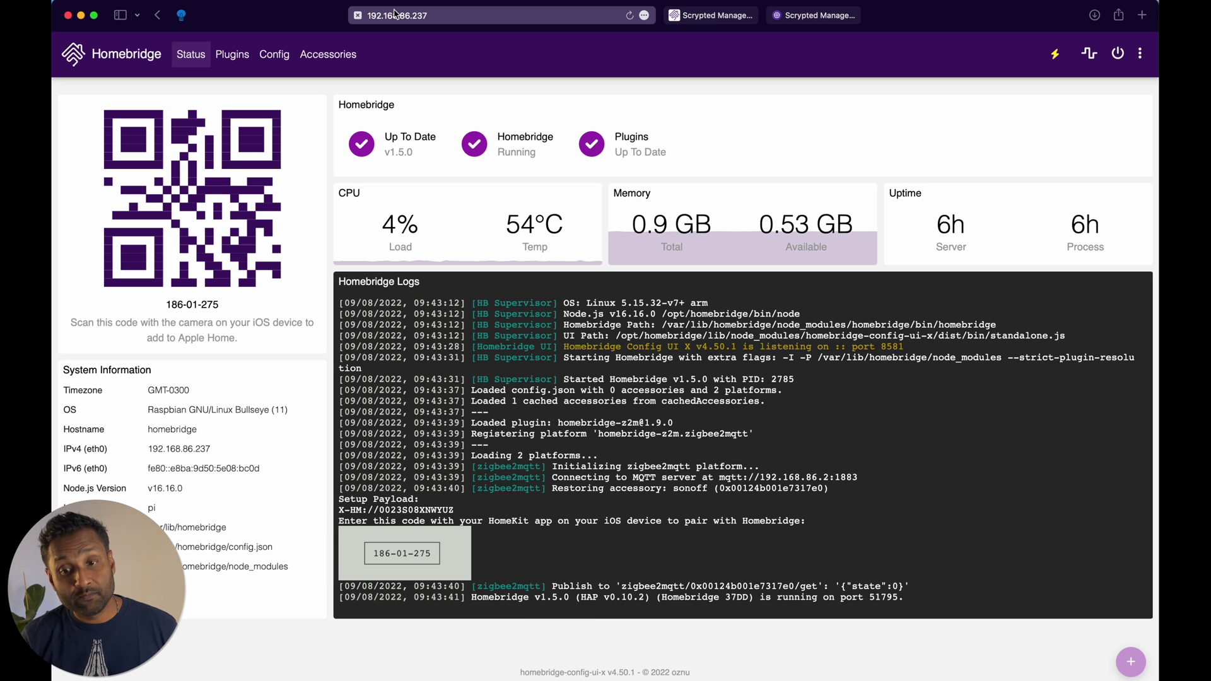
- Leave the Homebridge page and switch to the Scrypted Manage tab in Safari
{"action": "left_click", "coordinate": [450, 21]}
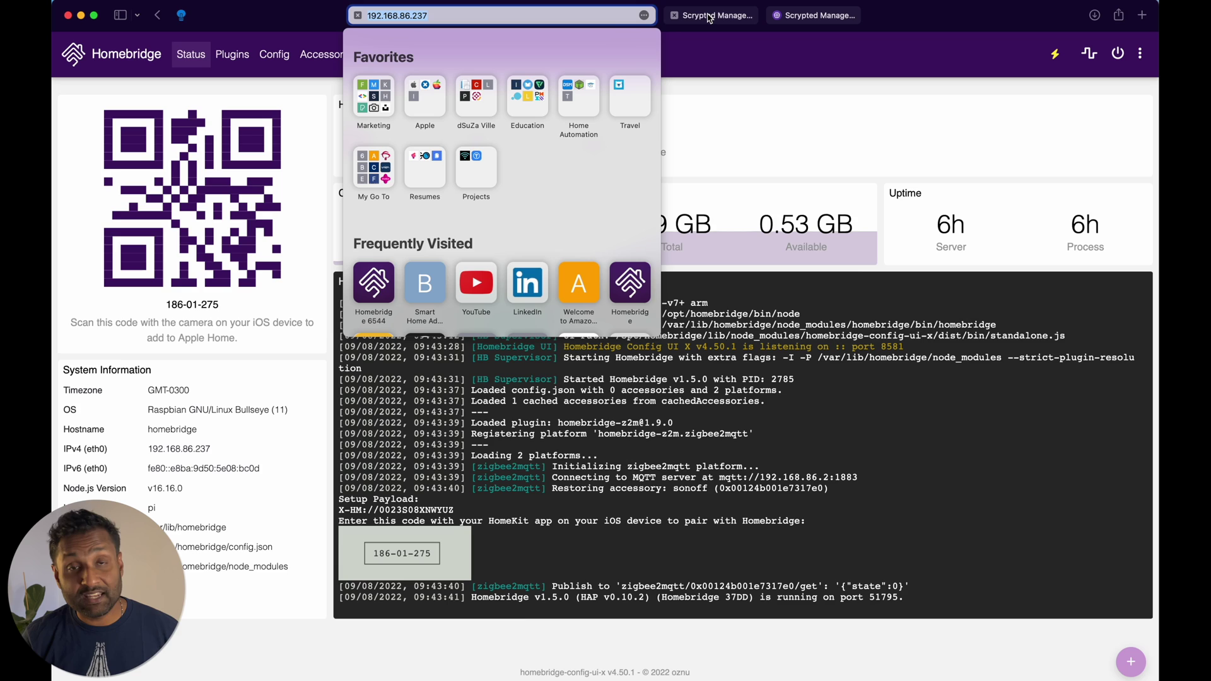
{"action": "left_click", "coordinate": [709, 15]}
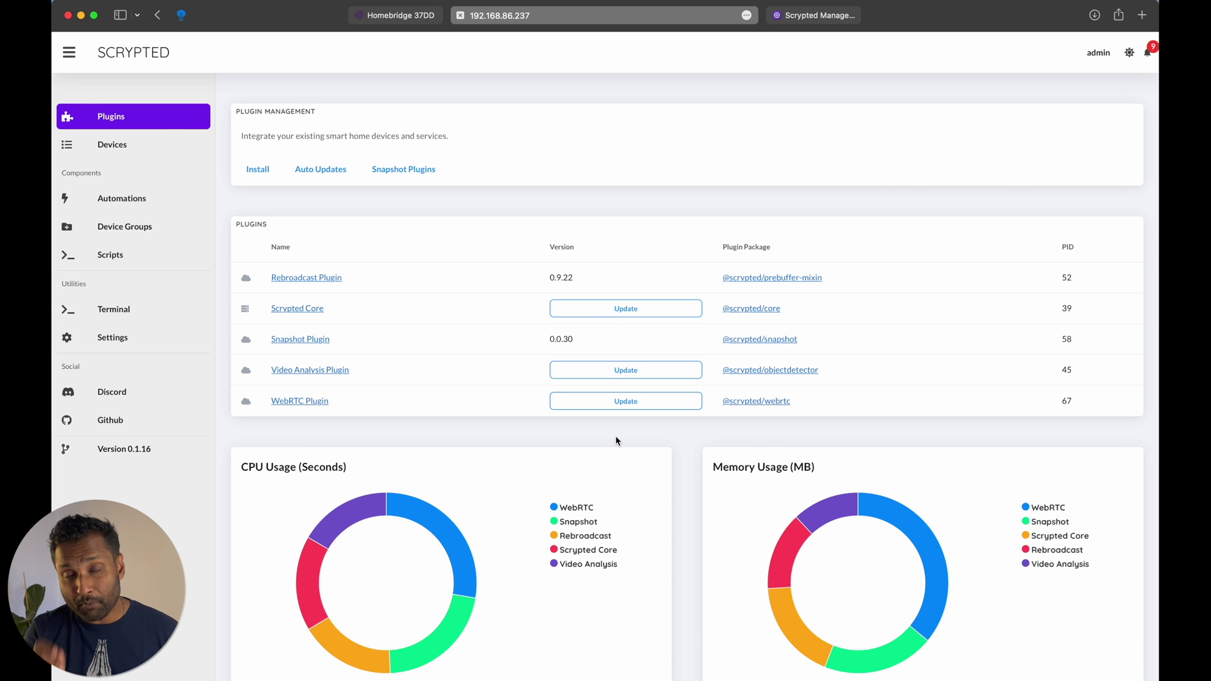
- Update Scrypted Core, Video Analysis and WebRTC to 0.1.22, 0.0.49 and 0.0.57 with Auto Updates
{"action": "left_click", "coordinate": [588, 16]}
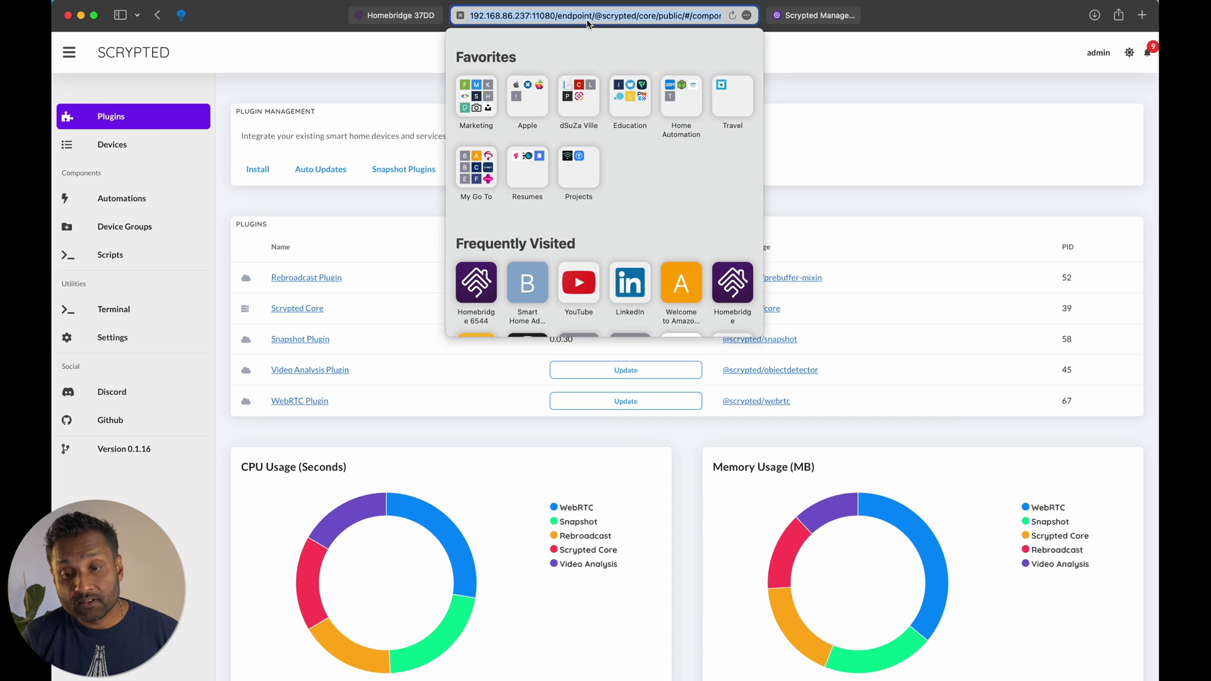
{"action": "left_click", "coordinate": [799, 15]}
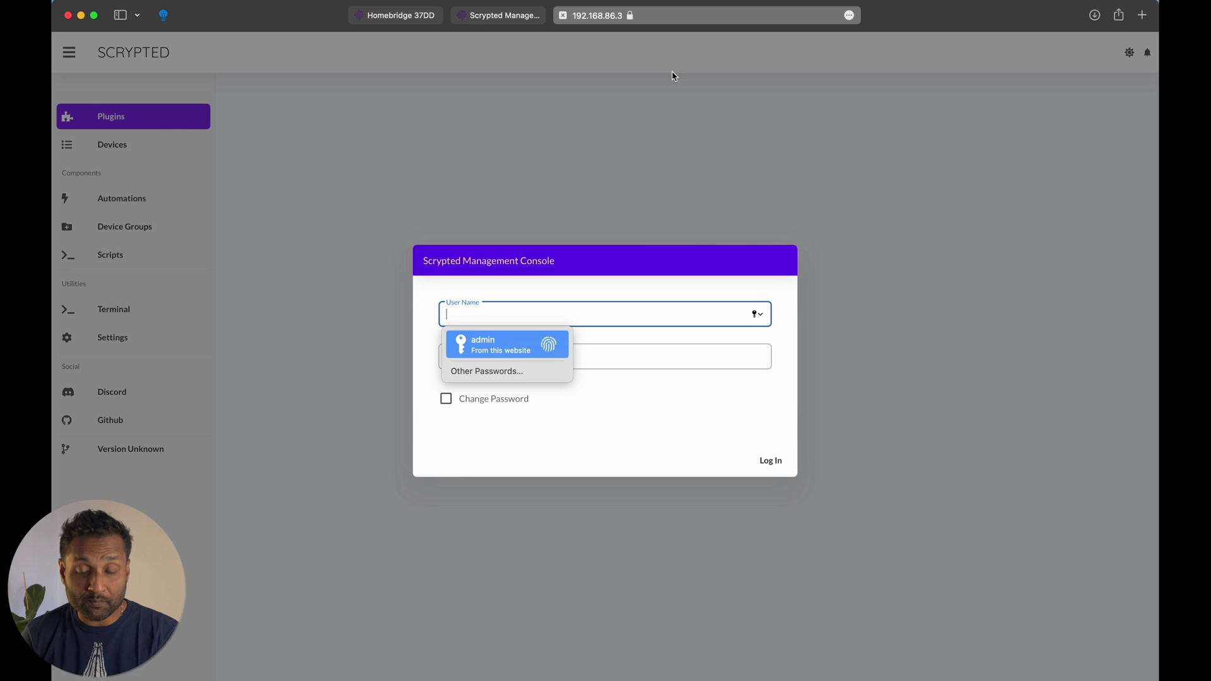
{"action": "left_click", "coordinate": [686, 16]}
{"action": "left_click", "coordinate": [512, 17]}
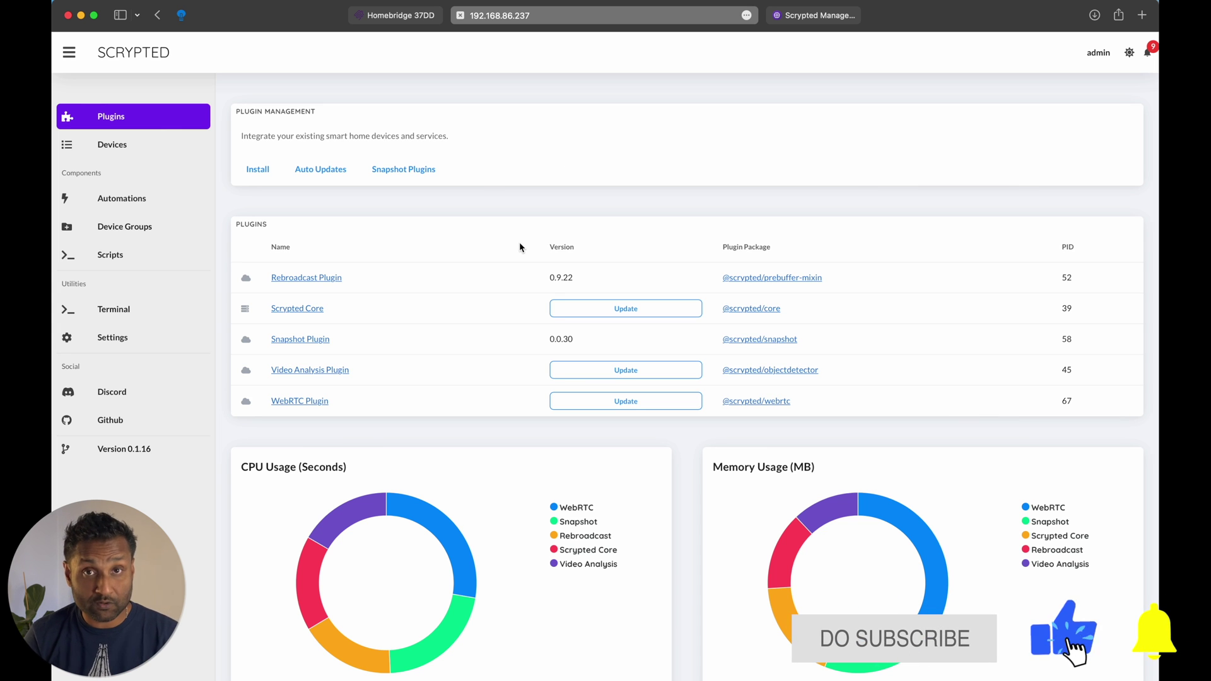
{"action": "left_click", "coordinate": [331, 172]}
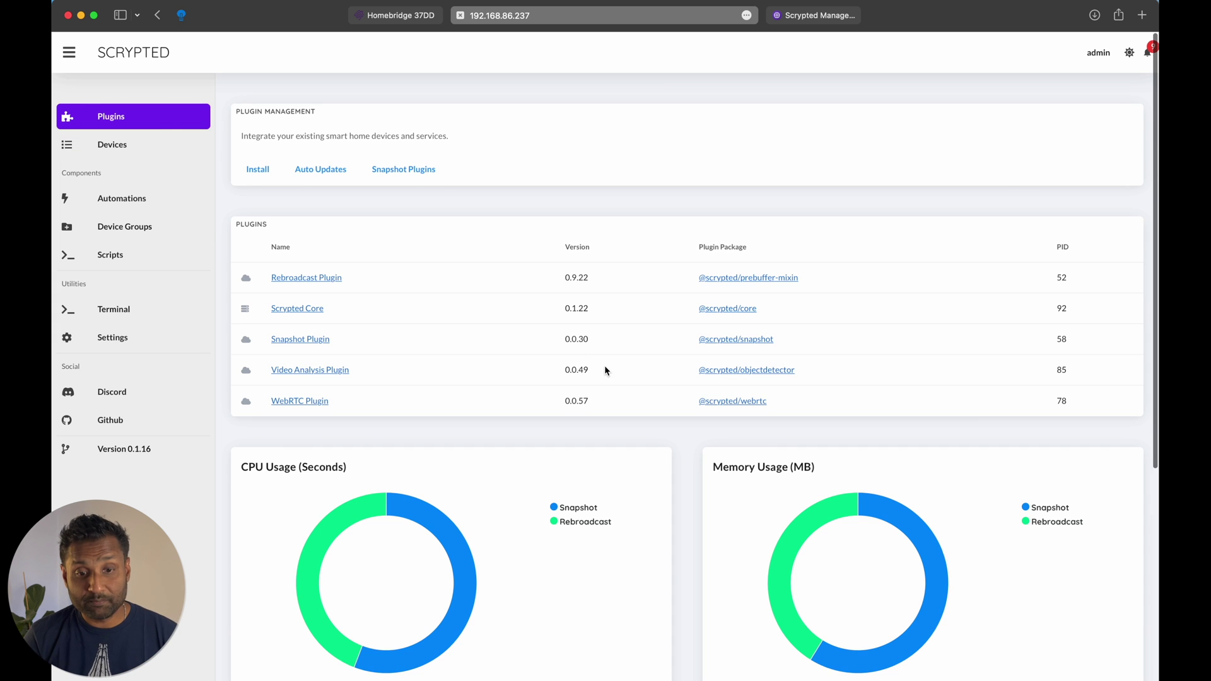
{"action": "left_click", "coordinate": [260, 173]}
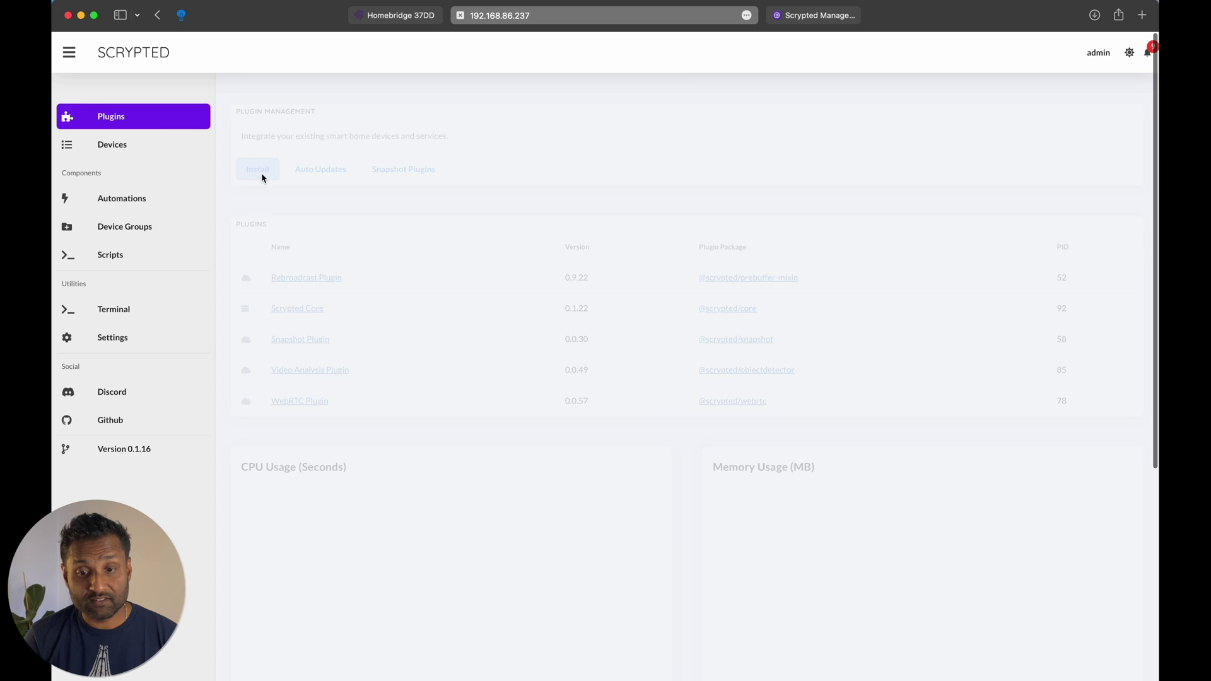
{"action": "left_click", "coordinate": [378, 191]}
{"action": "type", "text": "rtsp"}
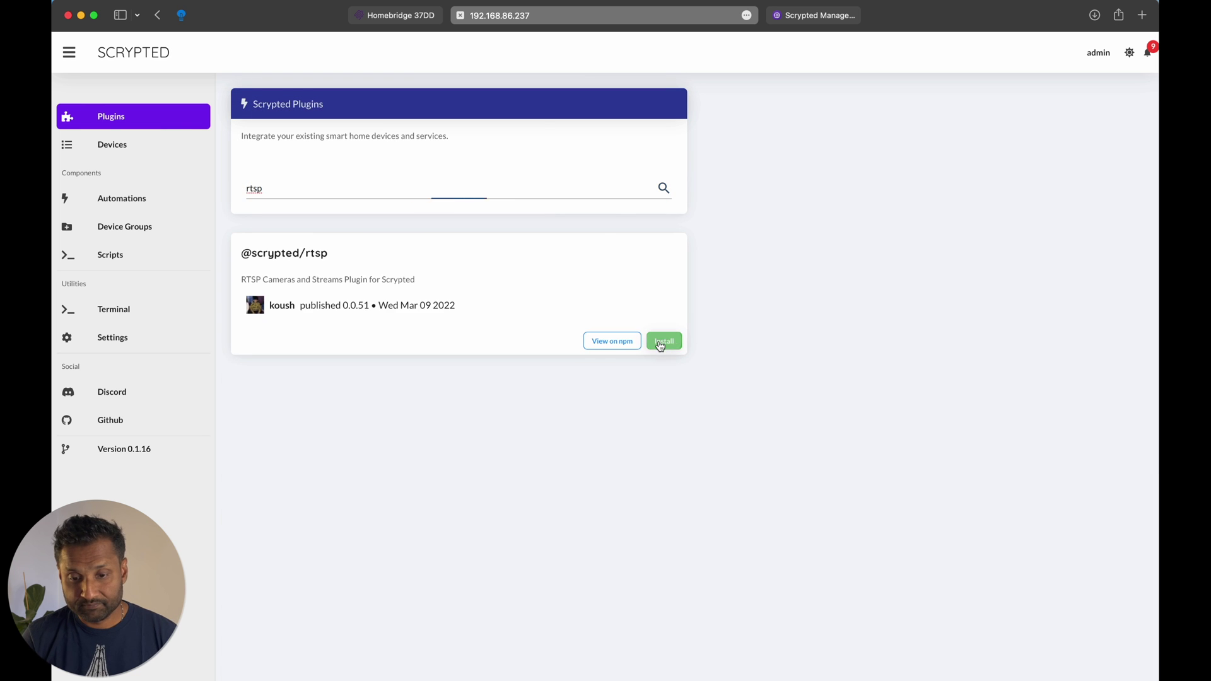
{"action": "left_click", "coordinate": [663, 342]}
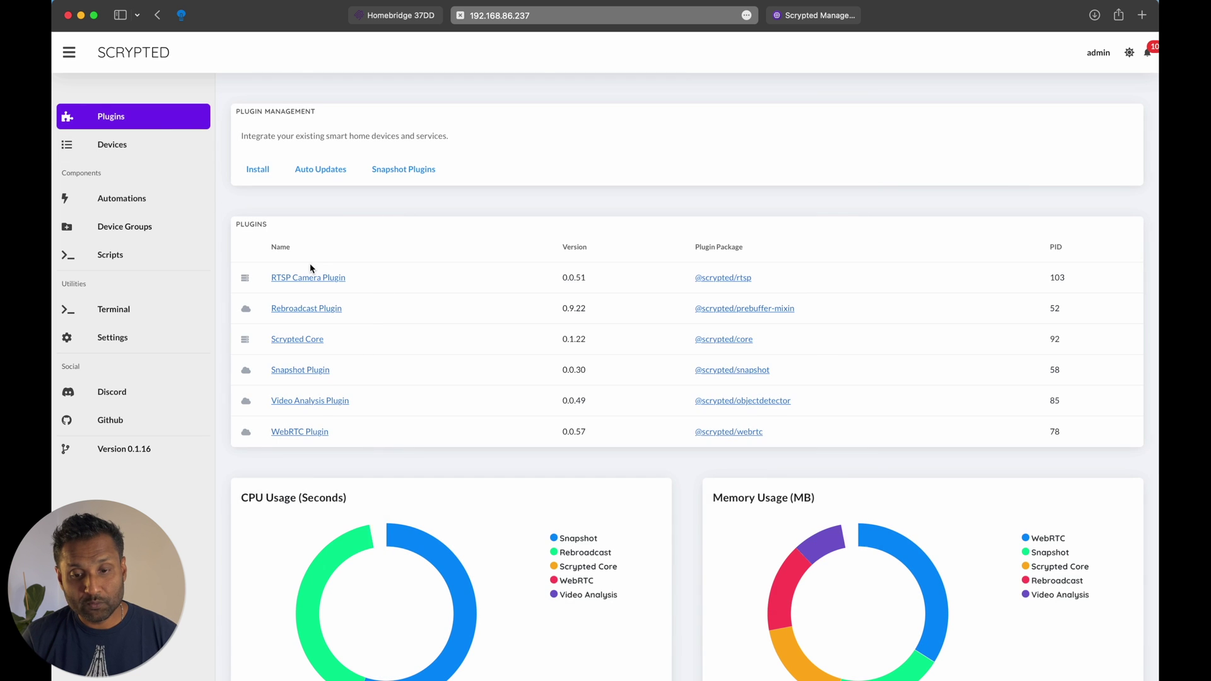
{"action": "left_click", "coordinate": [258, 169]}
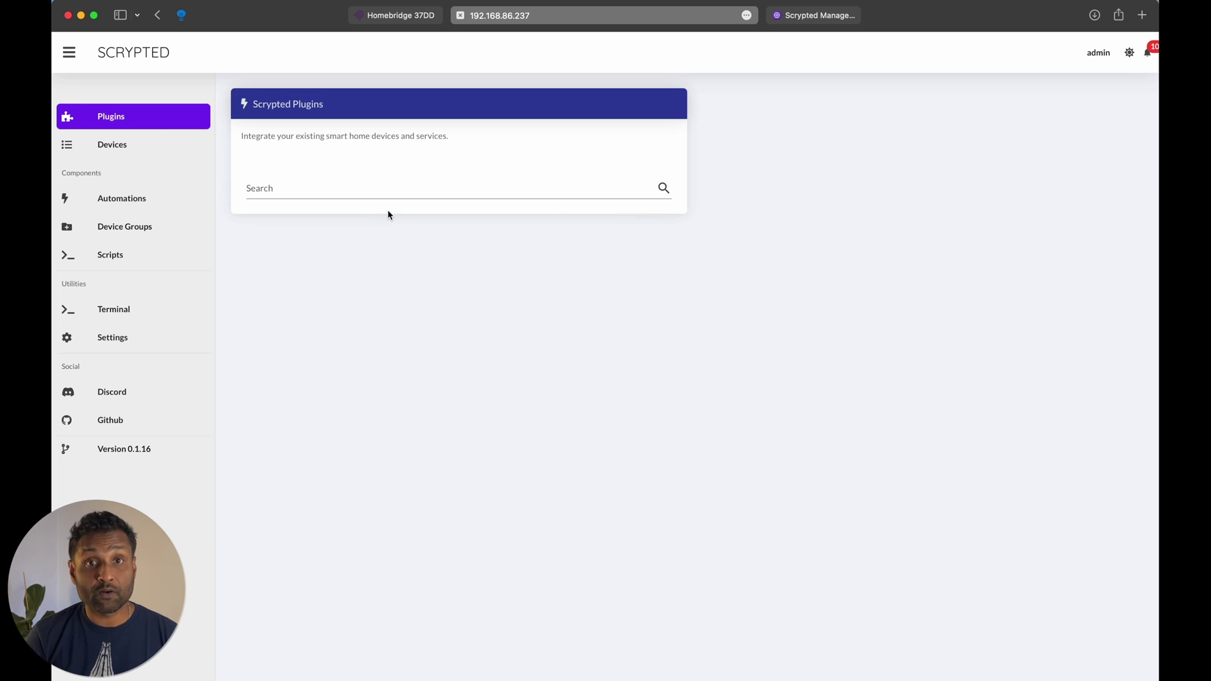
{"action": "left_click", "coordinate": [358, 188]}
{"action": "type", "text": "homekit"}
{"action": "left_click", "coordinate": [663, 341]}
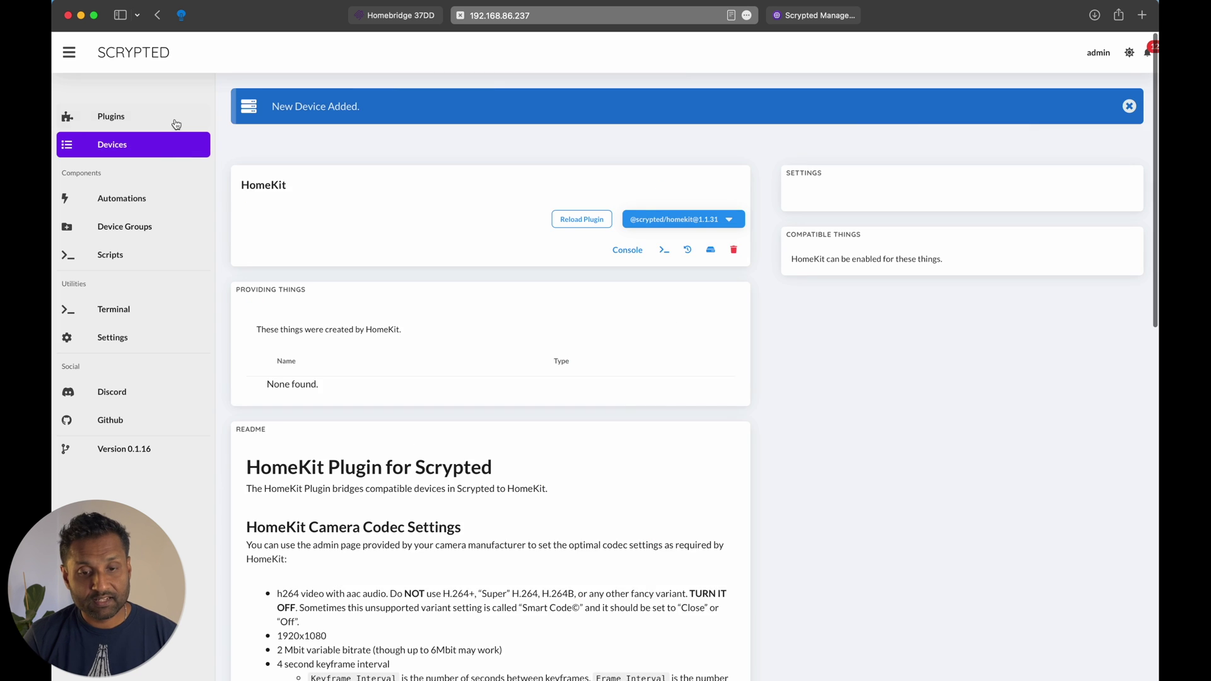
{"action": "left_click", "coordinate": [173, 119]}
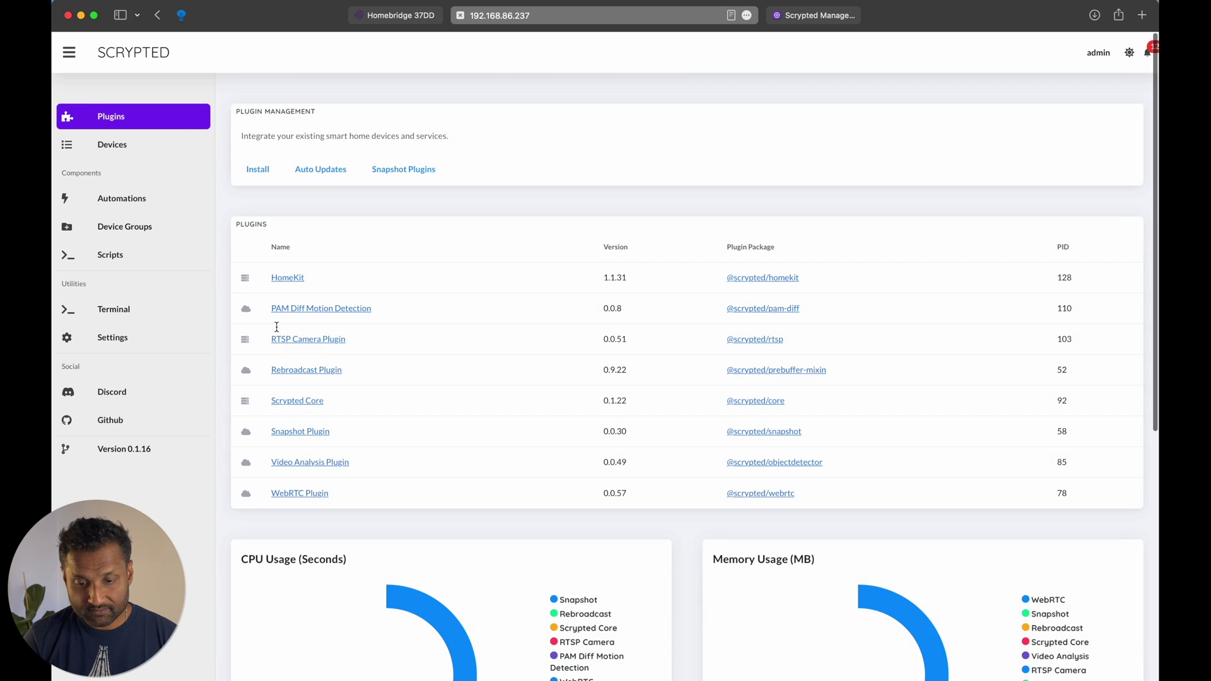
{"action": "scroll", "coordinate": [242, 306], "scroll_direction": "up", "scroll_amount": 5}
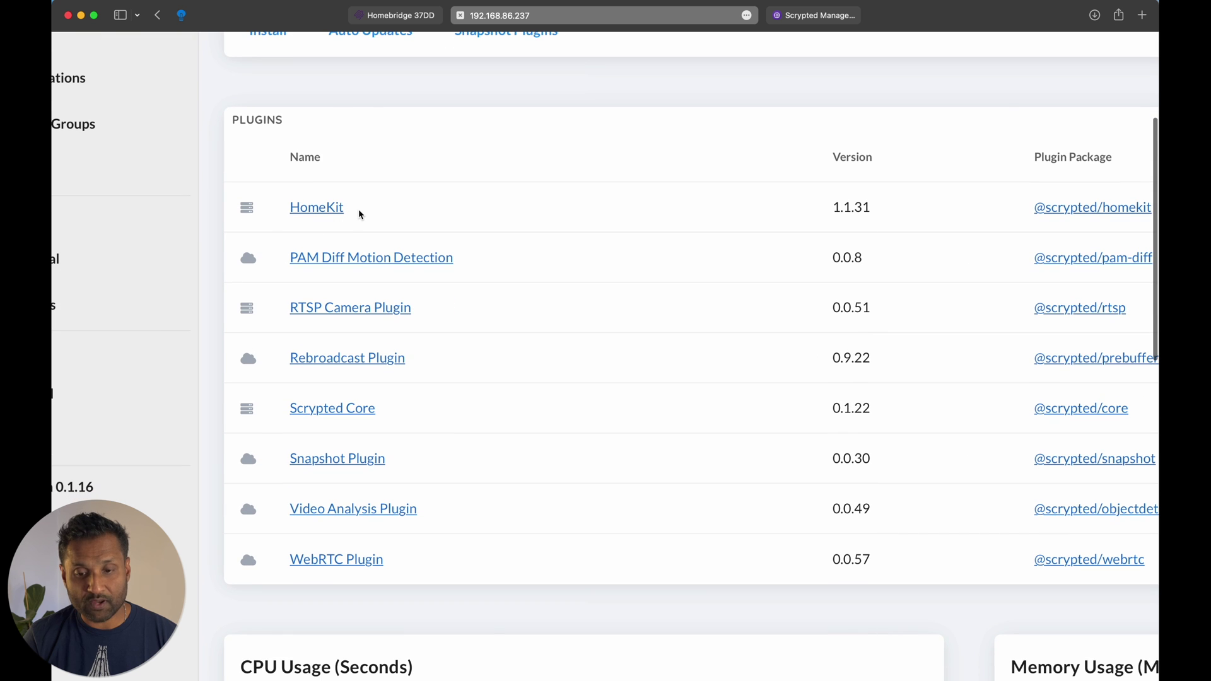
{"action": "scroll", "coordinate": [415, 273], "scroll_direction": "down", "scroll_amount": 1}
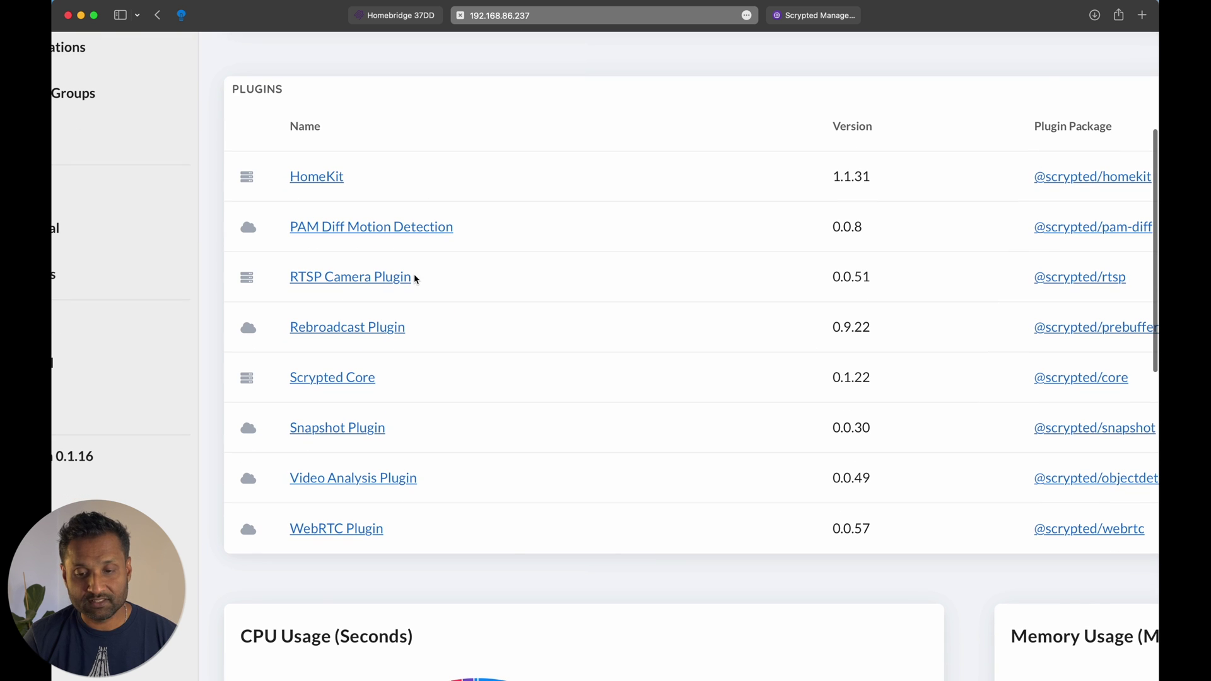
{"action": "scroll", "coordinate": [463, 276], "scroll_direction": "down", "scroll_amount": 5}
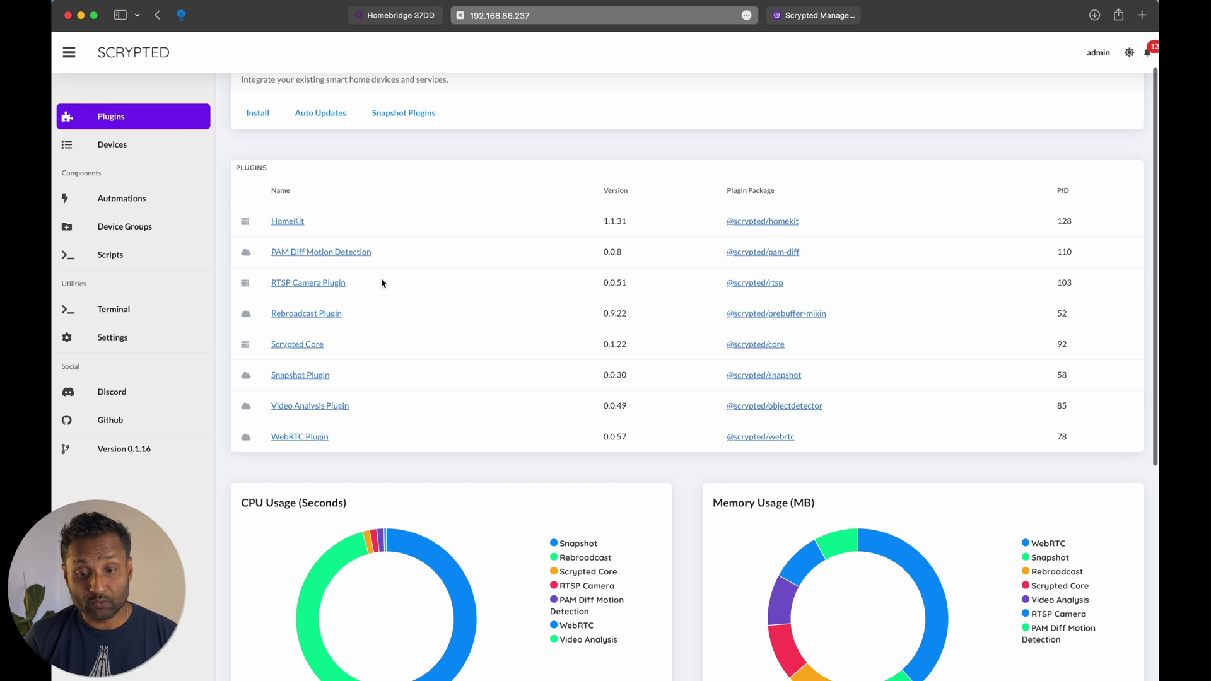
- Add a new device named 'demo camera' in the RTSP Camera Plugin
{"action": "left_click", "coordinate": [334, 285]}
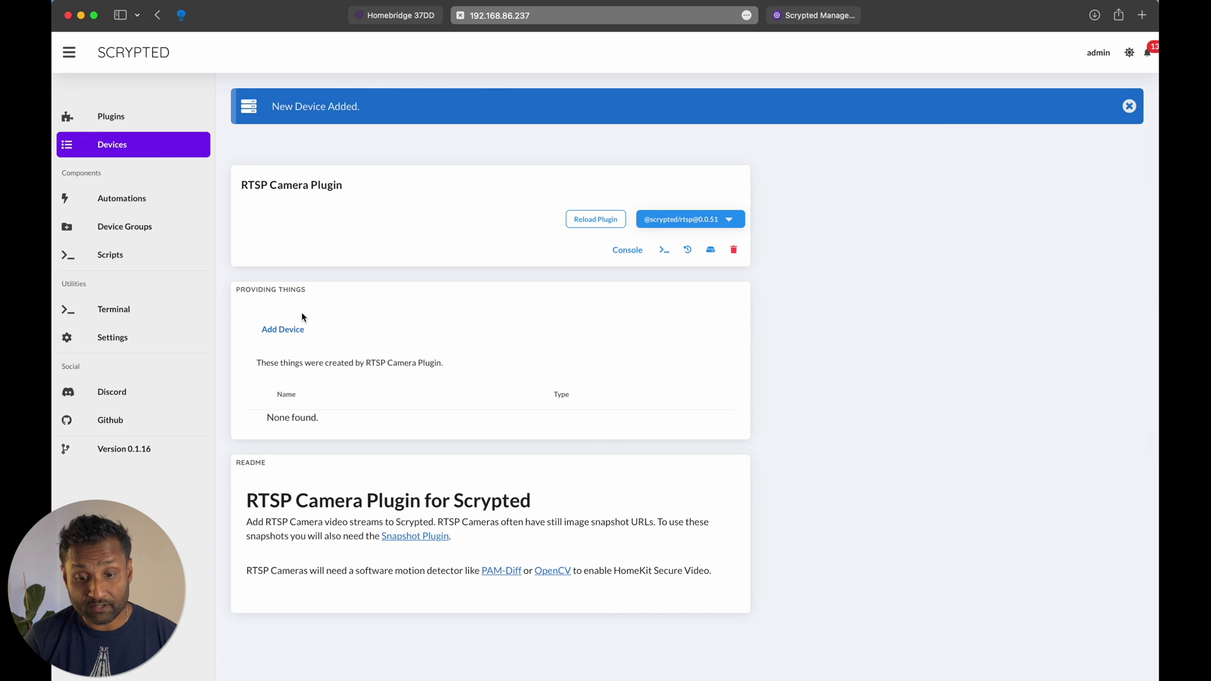
{"action": "left_click", "coordinate": [290, 331]}
{"action": "left_click", "coordinate": [547, 338]}
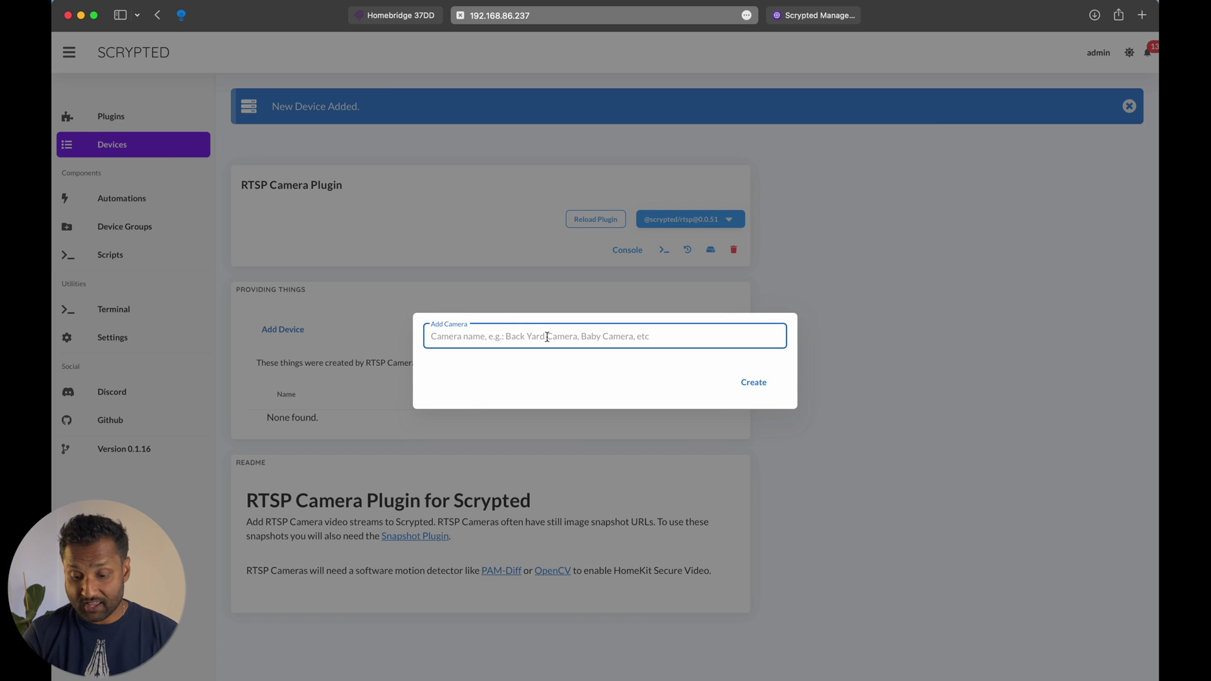
{"action": "type", "text": "demo camera"}
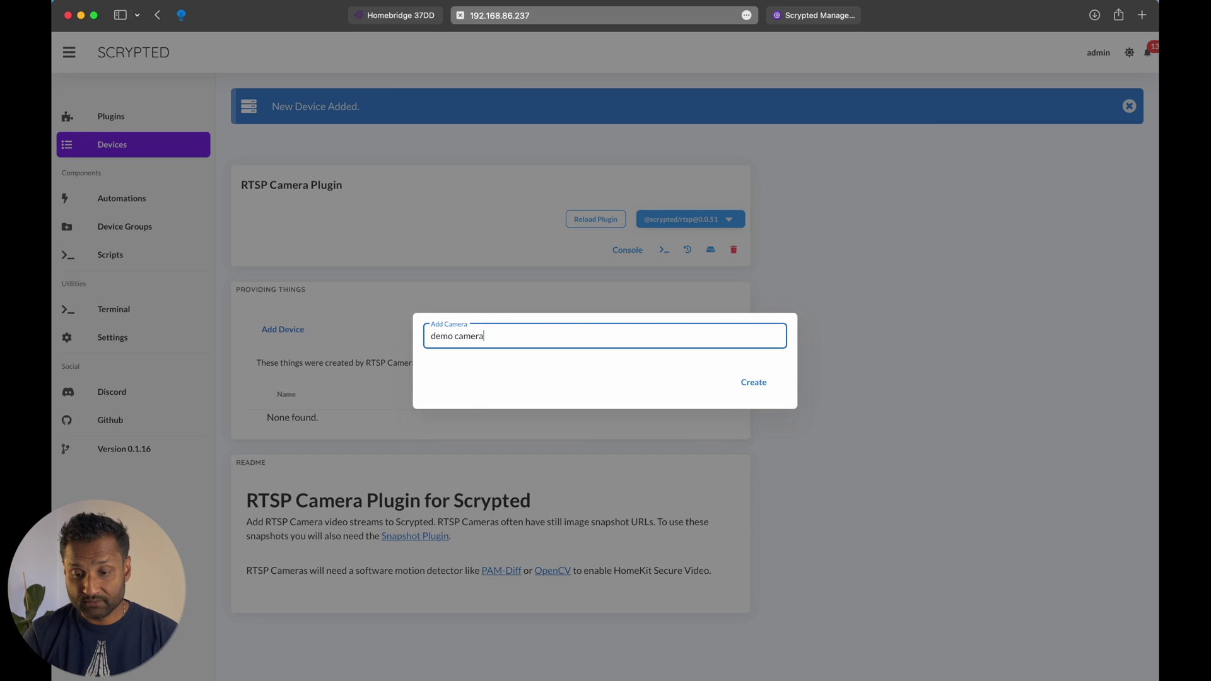
{"action": "key", "text": "Return"}
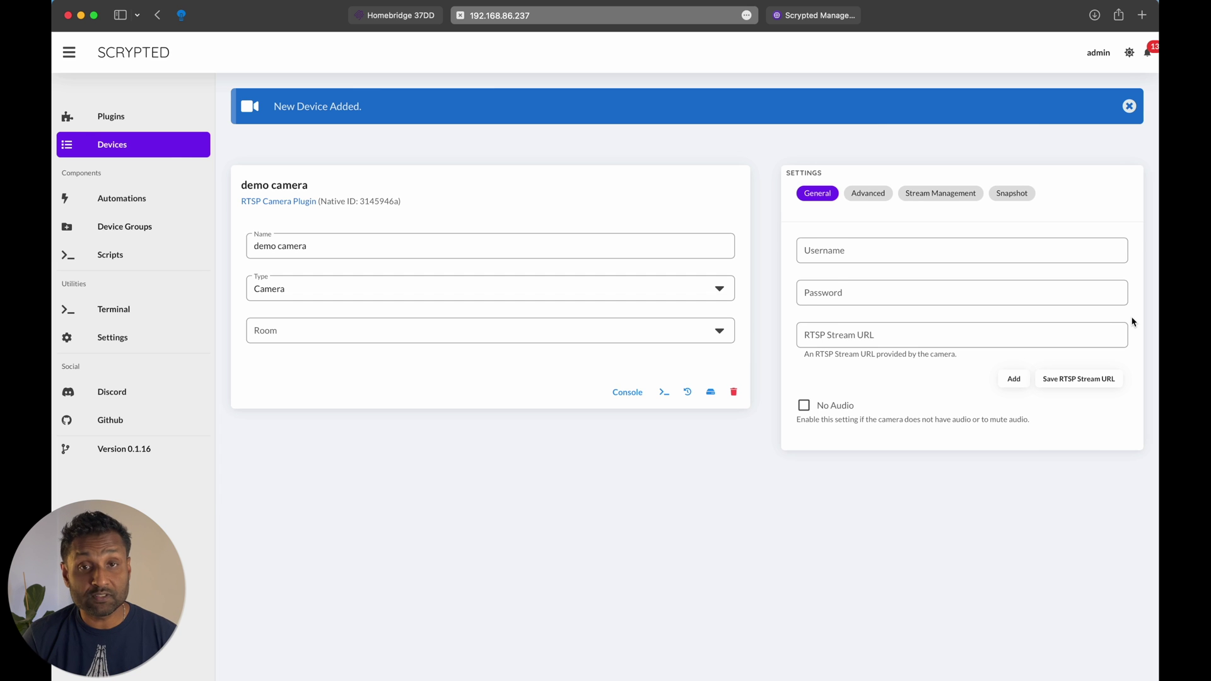
- Look over the new camera's Room choices and move to its Username field
{"action": "scroll", "coordinate": [1133, 322], "scroll_direction": "up", "scroll_amount": 3}
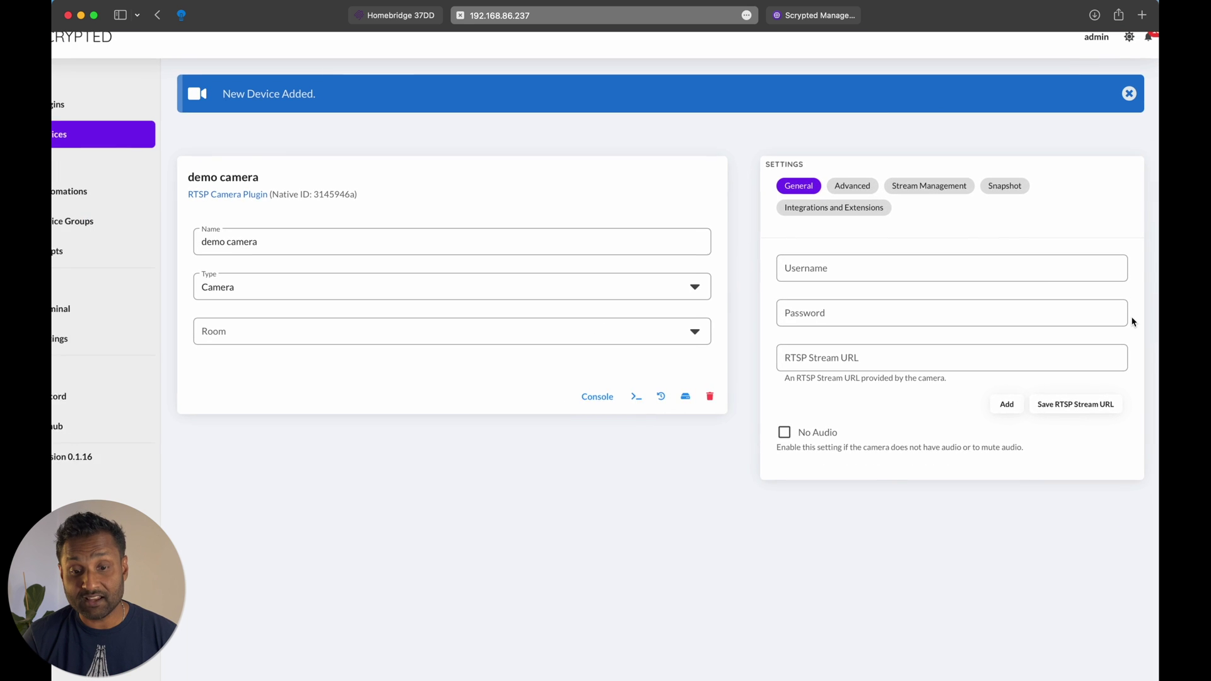
{"action": "scroll", "coordinate": [1132, 321], "scroll_direction": "up", "scroll_amount": 2}
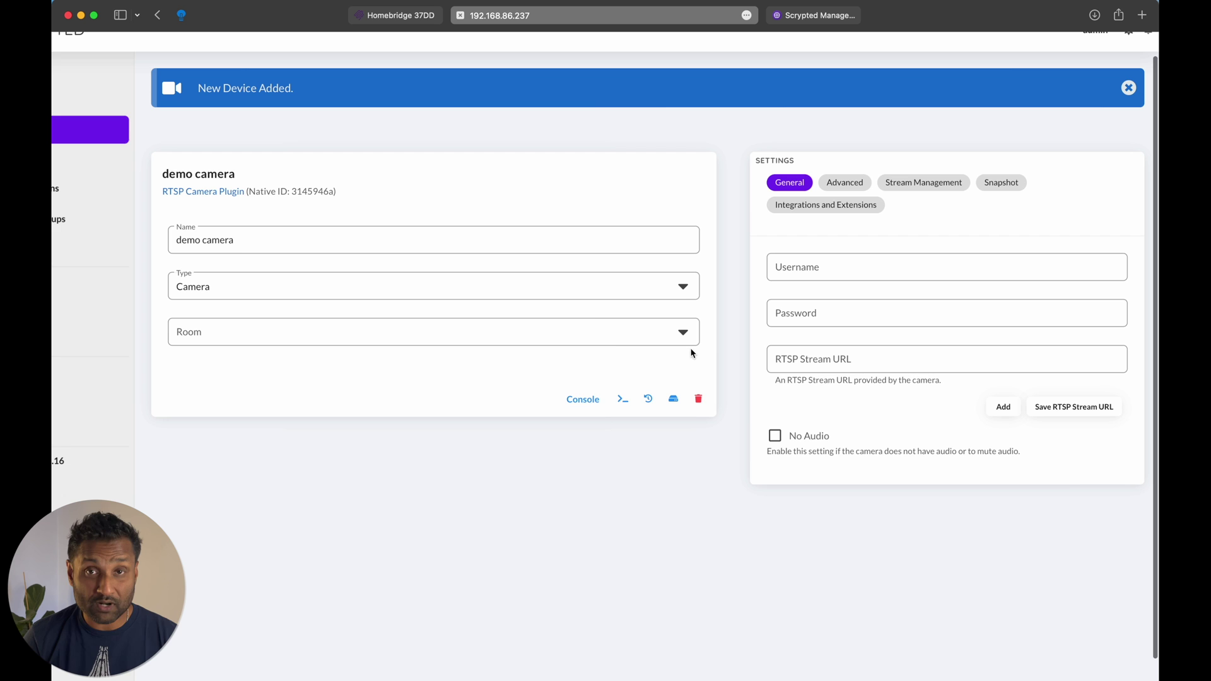
{"action": "left_click", "coordinate": [582, 337]}
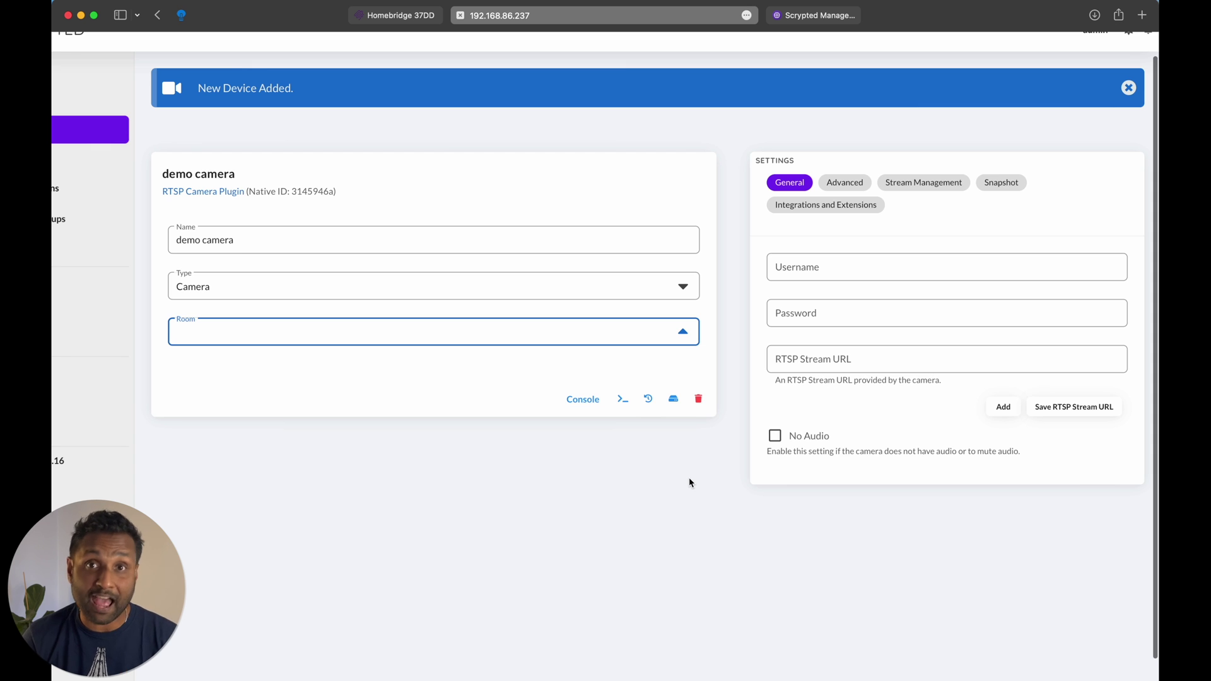
{"action": "left_click", "coordinate": [841, 269]}
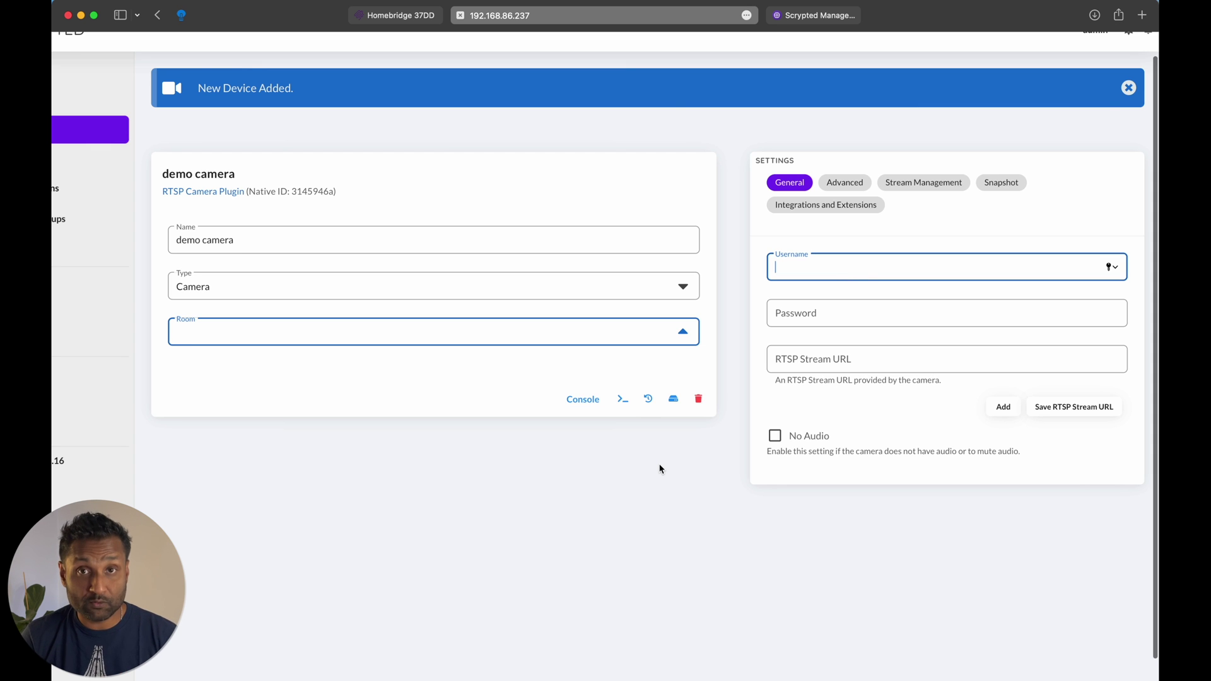
- Enter and save the camera's username and password from the Installer Scripts note
{"action": "left_click", "coordinate": [631, 662]}
{"action": "scroll", "coordinate": [289, 254], "scroll_direction": "down", "scroll_amount": 2}
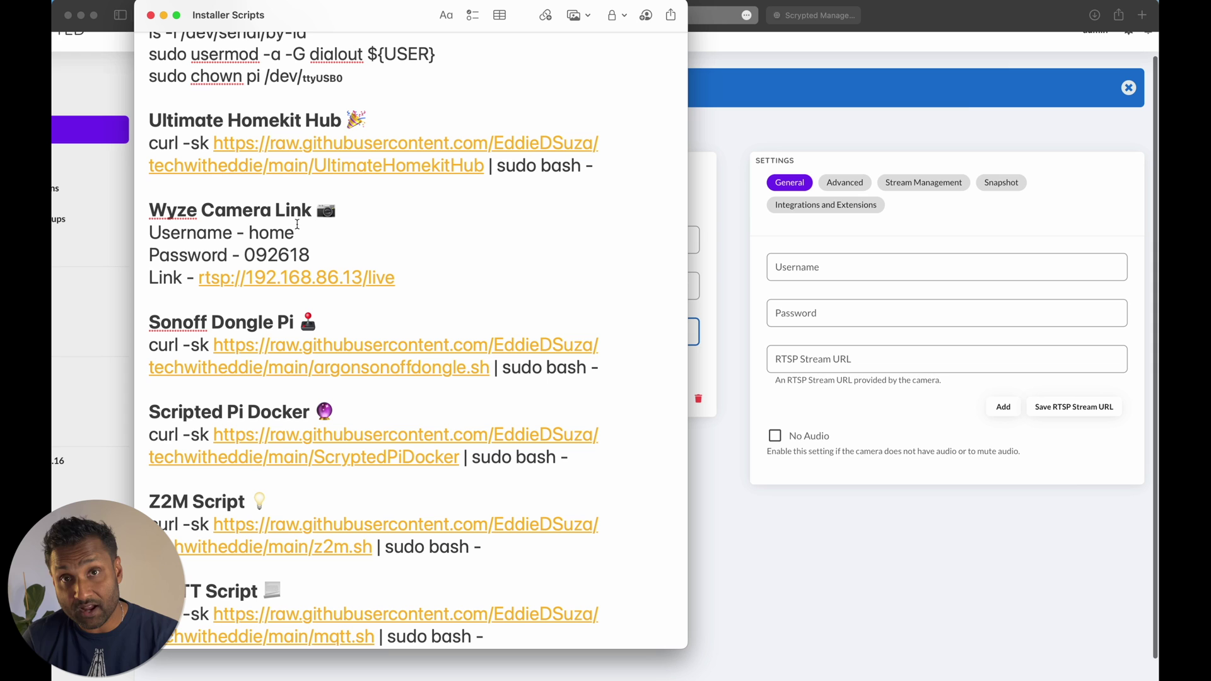
{"action": "double_click", "coordinate": [296, 229]}
{"action": "key", "text": "super+c"}
{"action": "left_click", "coordinate": [925, 265]}
{"action": "key", "text": "super+v"}
{"action": "left_click", "coordinate": [792, 314]}
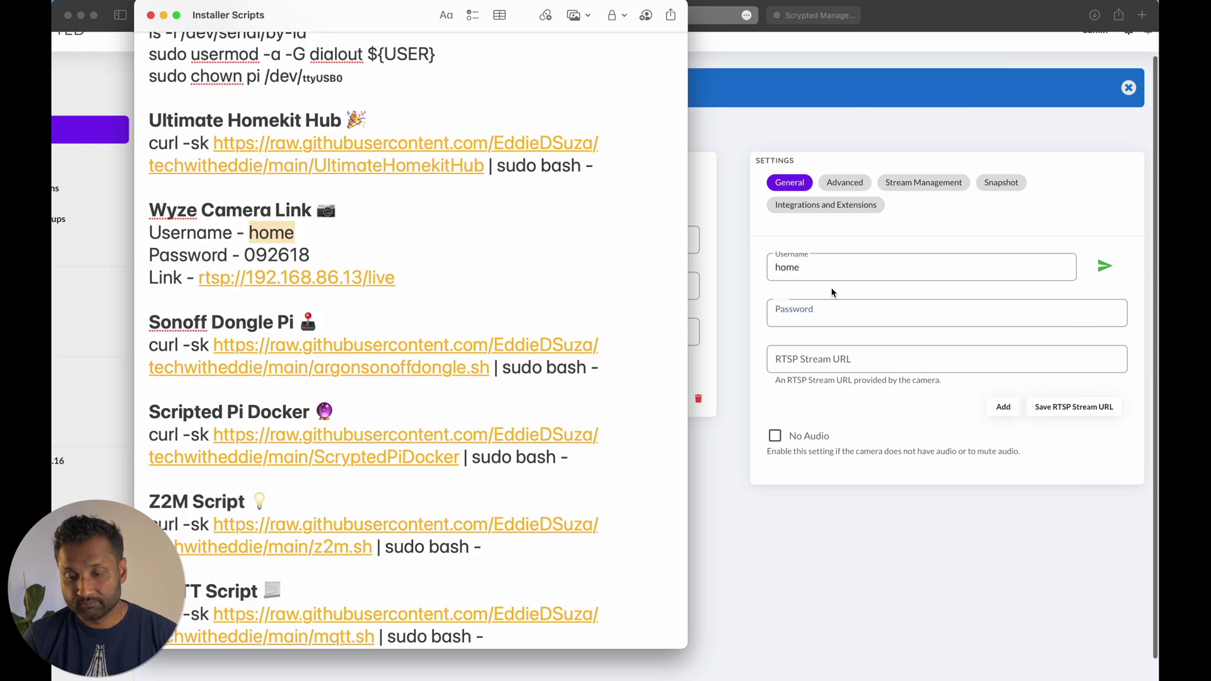
{"action": "left_click", "coordinate": [1104, 266]}
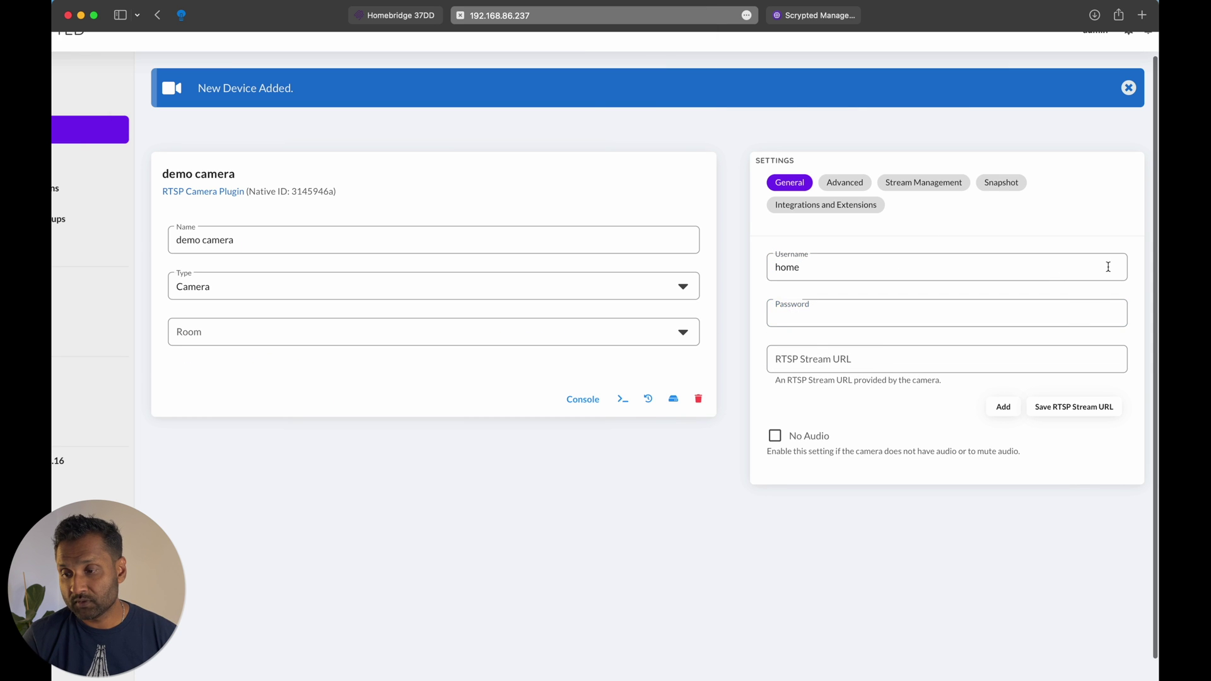
{"action": "left_click", "coordinate": [1103, 314]}
- Copy the RTSP link from the notes and save rtsp://192.168.86.13/live as the stream URL
{"action": "left_click", "coordinate": [955, 359]}
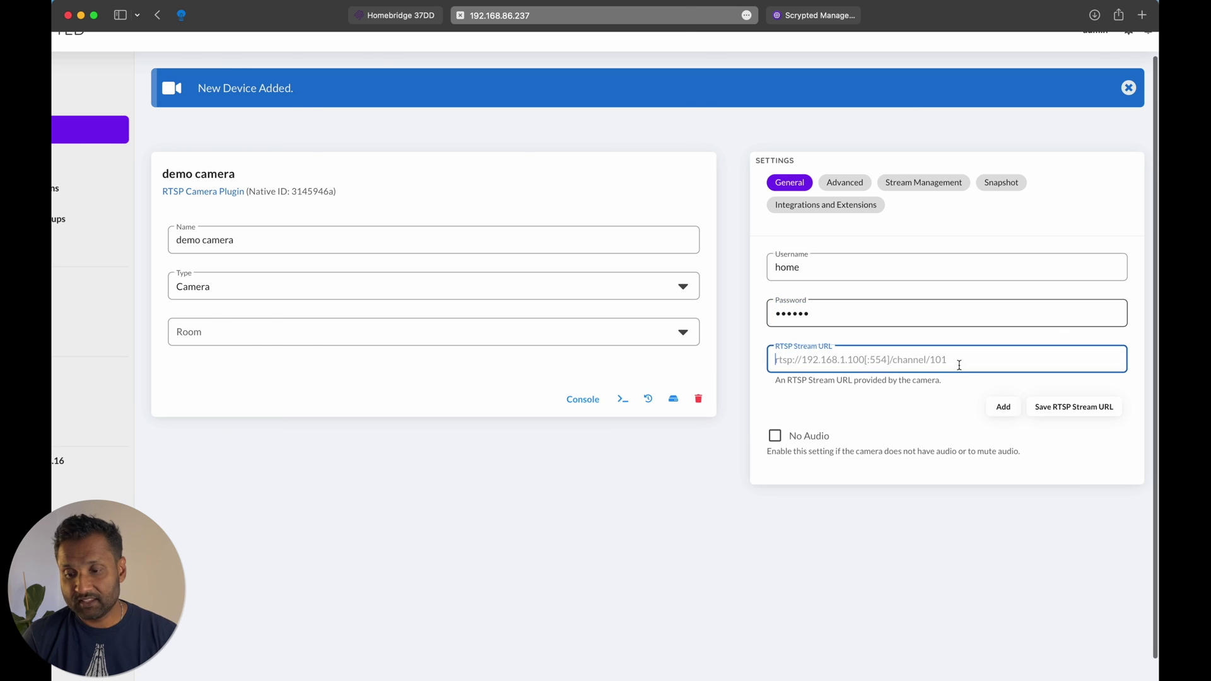
{"action": "key", "text": "super+Tab"}
{"action": "left_click_drag", "start_coordinate": [397, 278], "coordinate": [201, 277]}
{"action": "key", "text": "super+c"}
{"action": "key", "text": "super+Tab"}
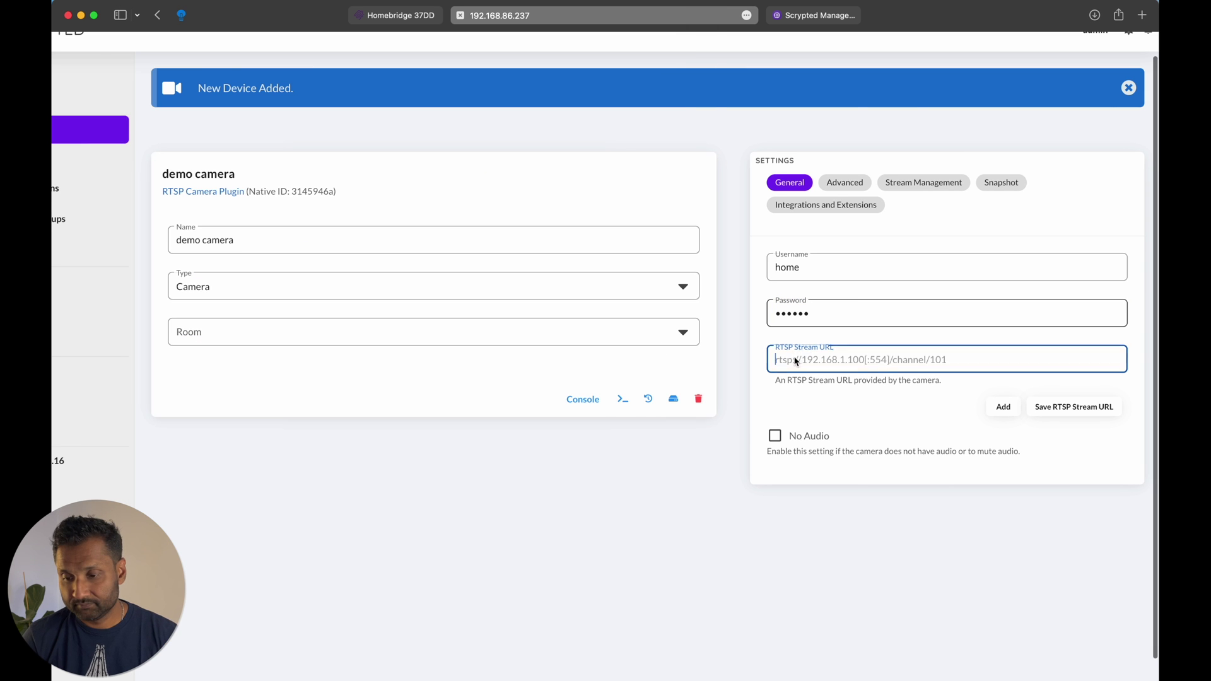
{"action": "key", "text": "super+v"}
{"action": "scroll", "coordinate": [1134, 414], "scroll_direction": "up", "scroll_amount": 5}
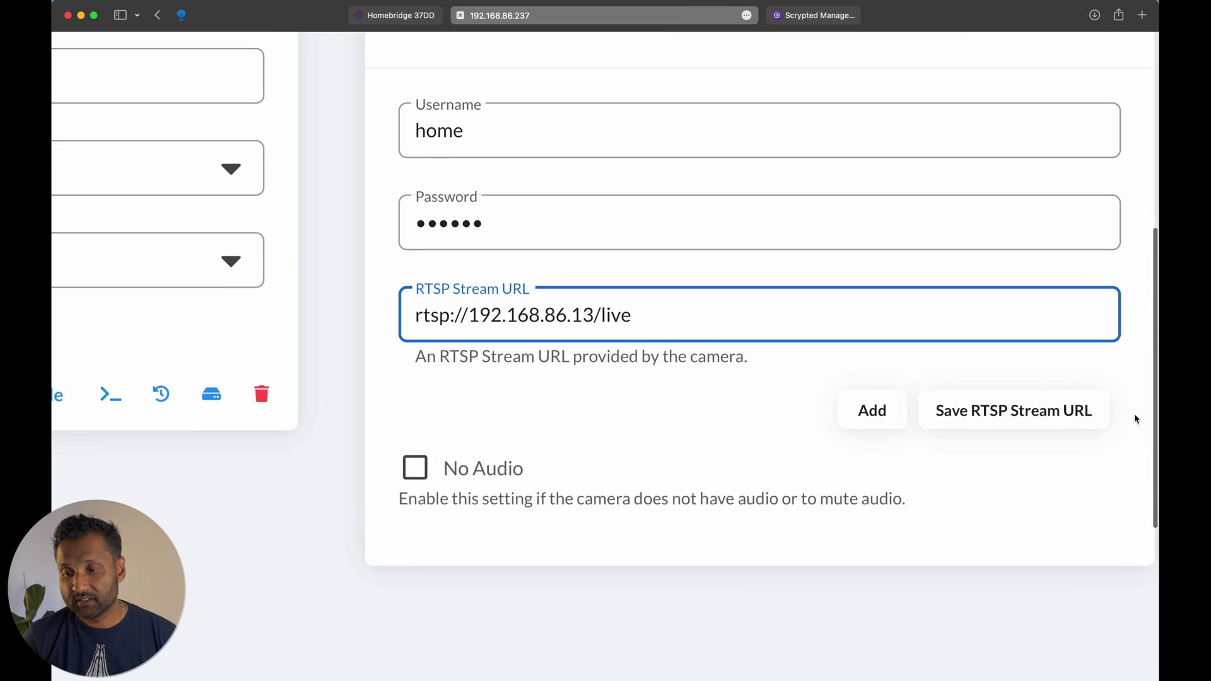
{"action": "key", "text": "Return"}
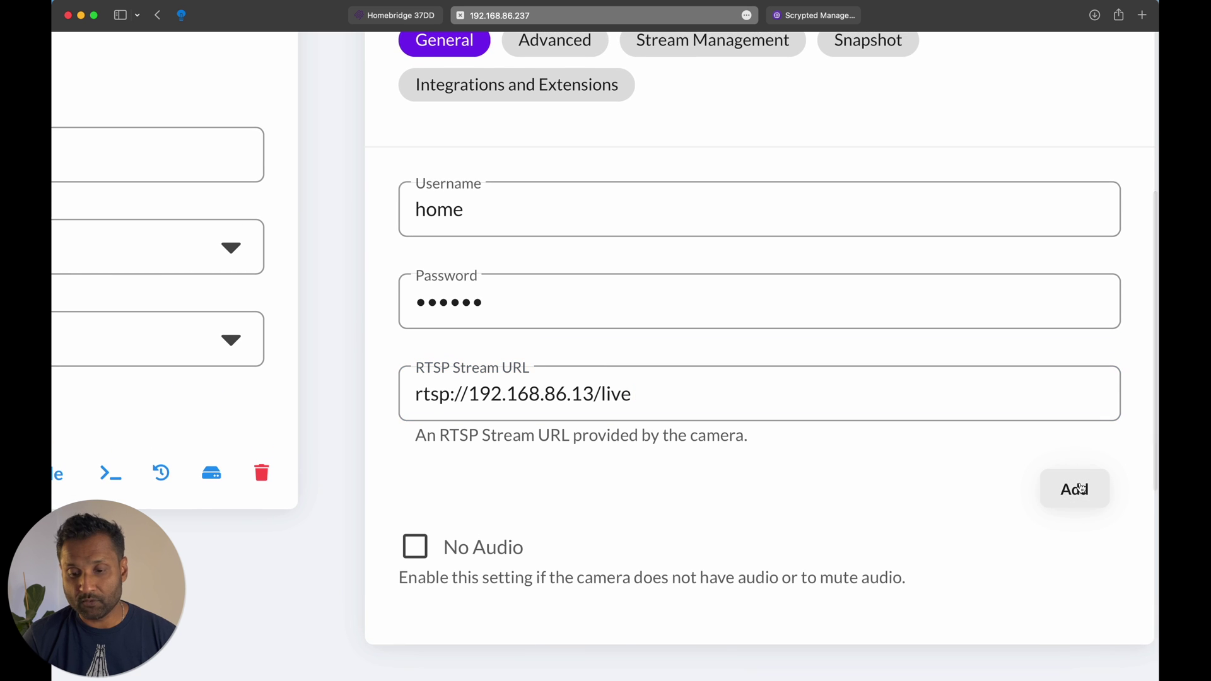
{"action": "scroll", "coordinate": [892, 447], "scroll_direction": "up", "scroll_amount": 3}
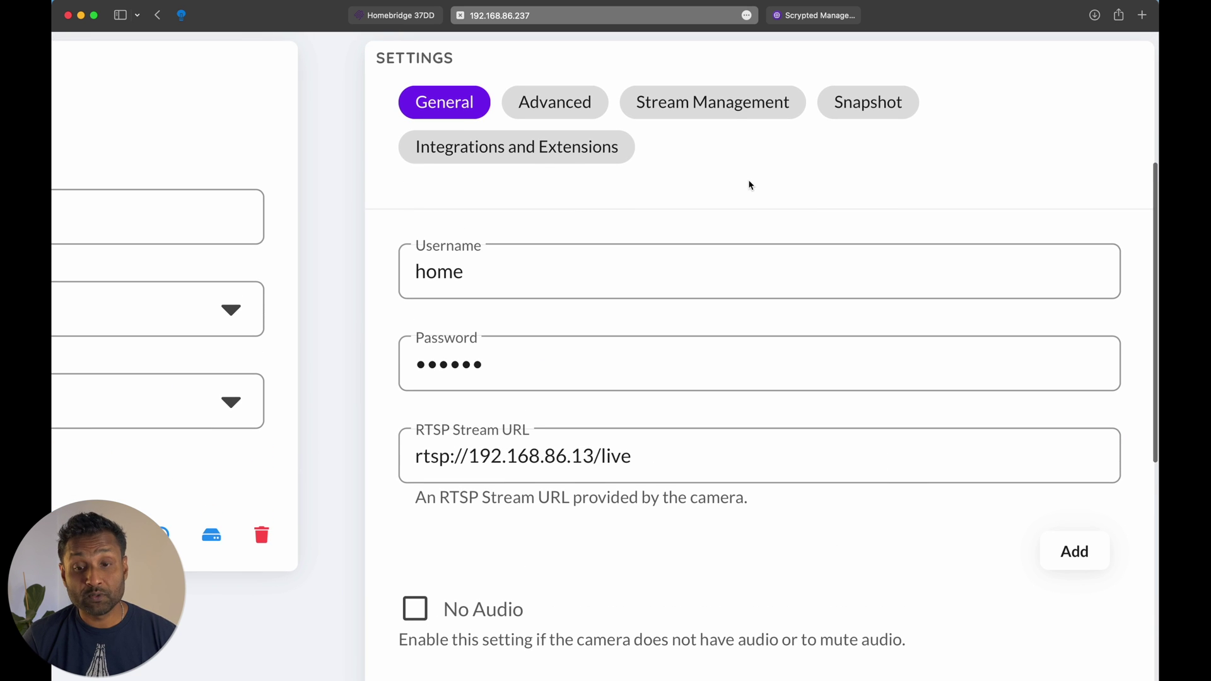
- Tick PAM Diff Motion Detection and HomeKit in the demo camera's Integrations and Extensions
{"action": "left_click", "coordinate": [623, 148]}
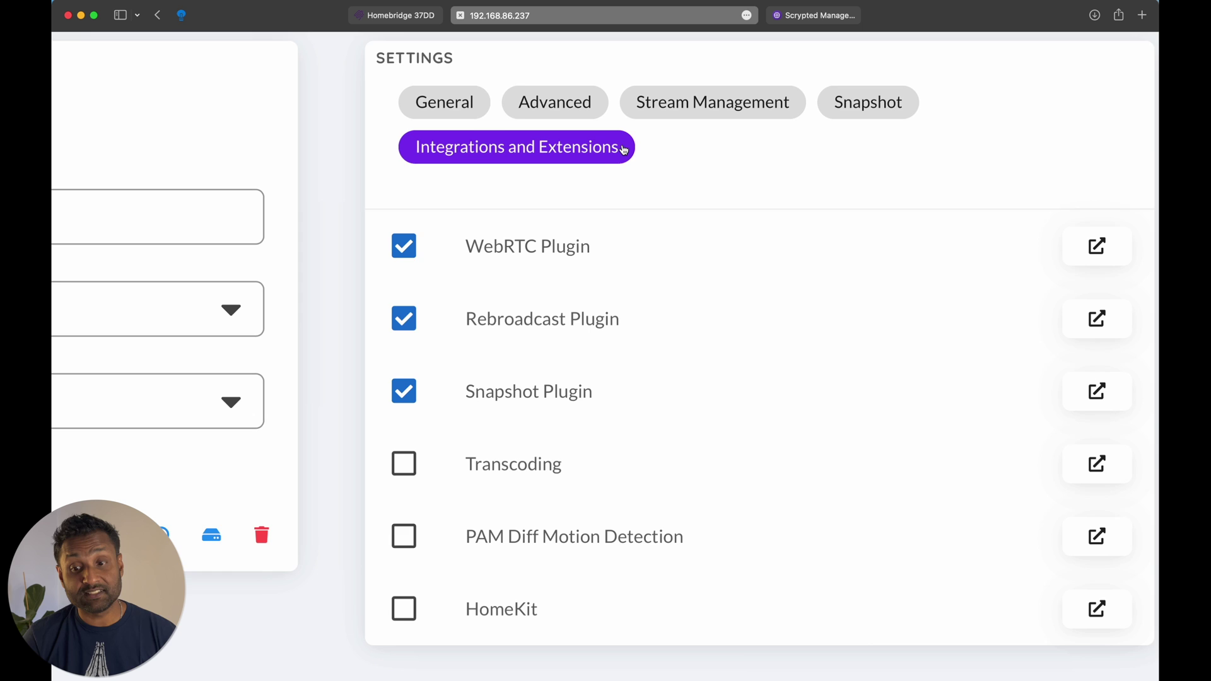
{"action": "scroll", "coordinate": [628, 214], "scroll_direction": "down", "scroll_amount": 2}
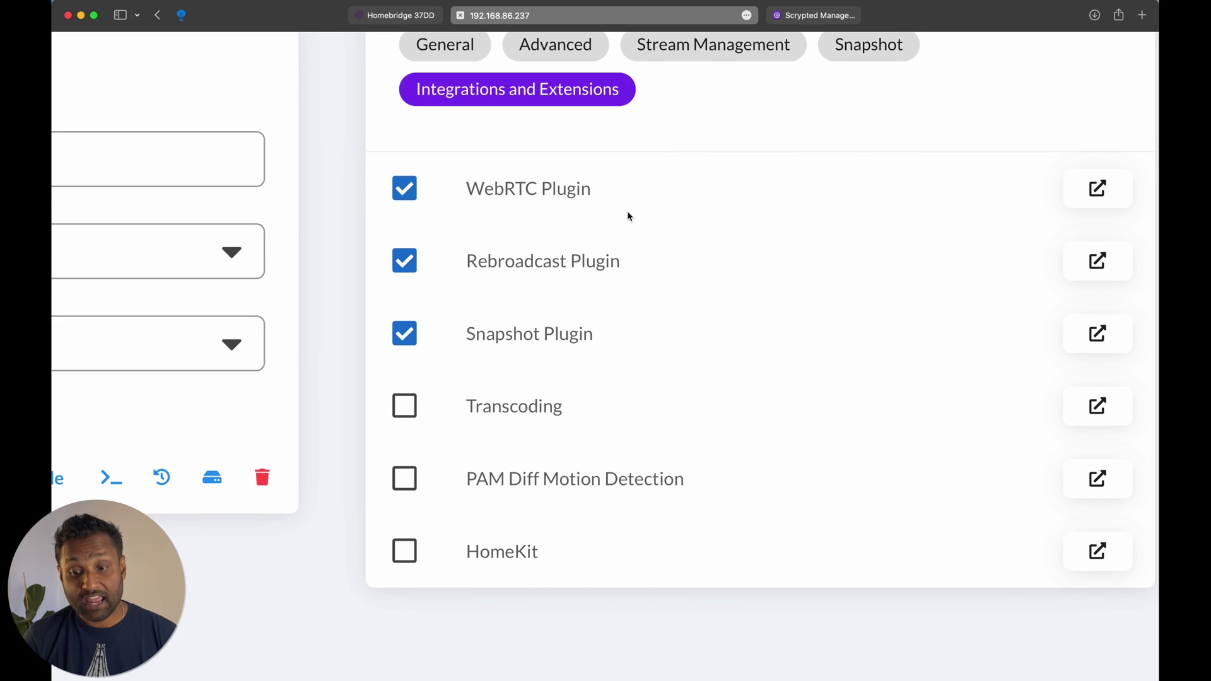
{"action": "left_click", "coordinate": [407, 483]}
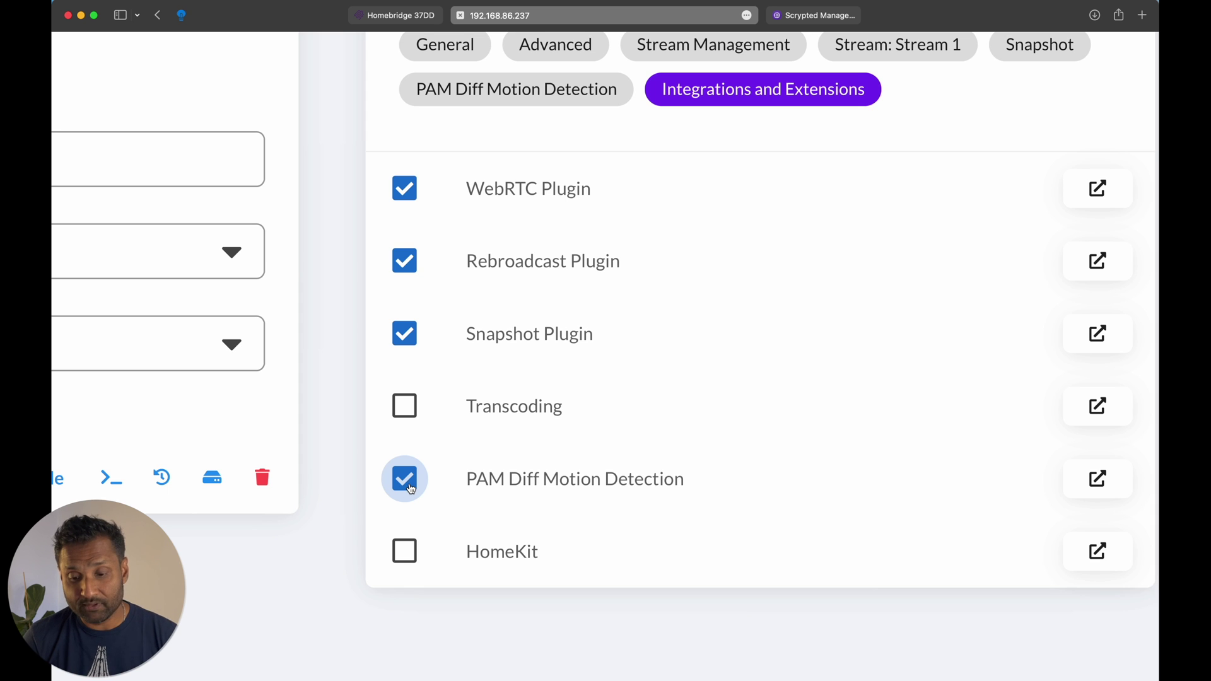
{"action": "left_click", "coordinate": [406, 553]}
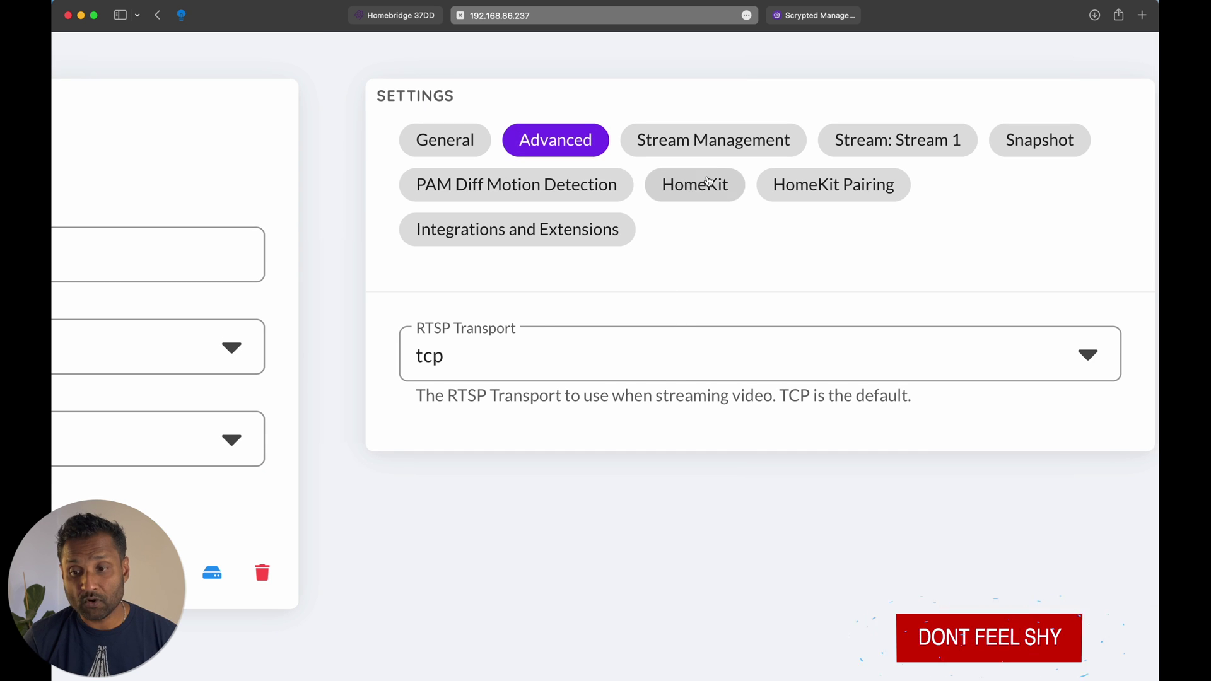
- Review the Stream Management, Stream 1, Snapshot and PAM Diff Motion Detection settings (duration 10, difference 9, percent 15)
{"action": "left_click", "coordinate": [709, 141]}
{"action": "left_click", "coordinate": [892, 140]}
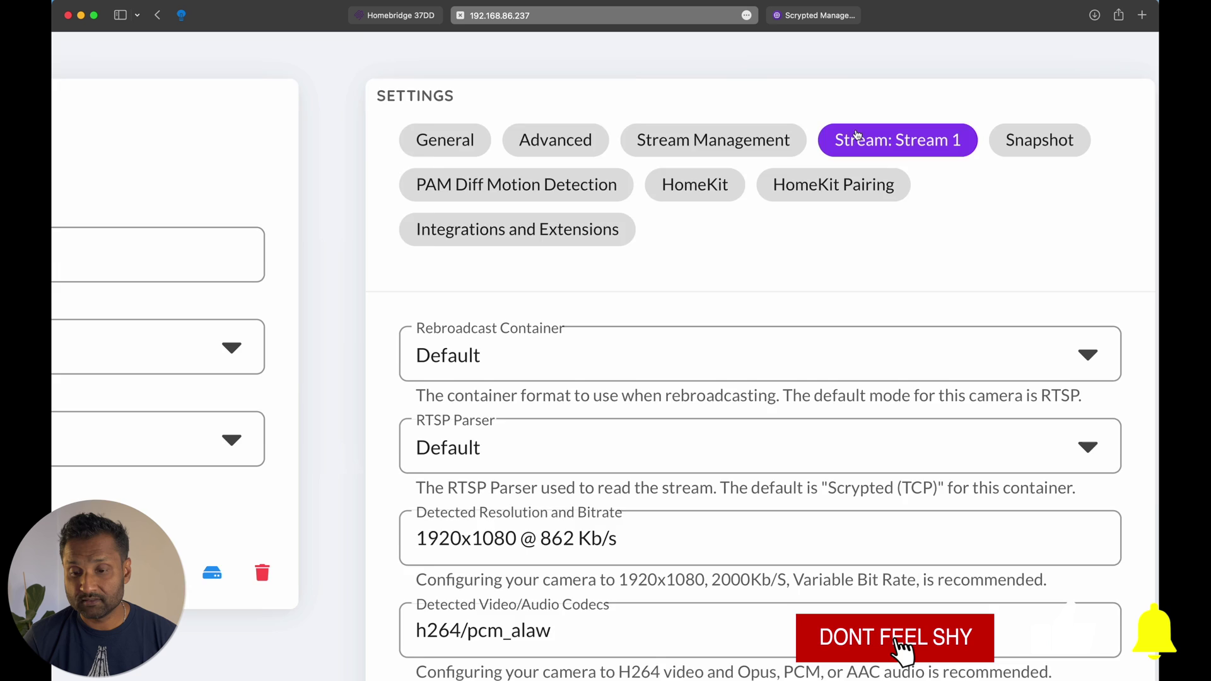
{"action": "scroll", "coordinate": [824, 266], "scroll_direction": "down", "scroll_amount": 3}
{"action": "scroll", "coordinate": [824, 266], "scroll_direction": "down", "scroll_amount": 1}
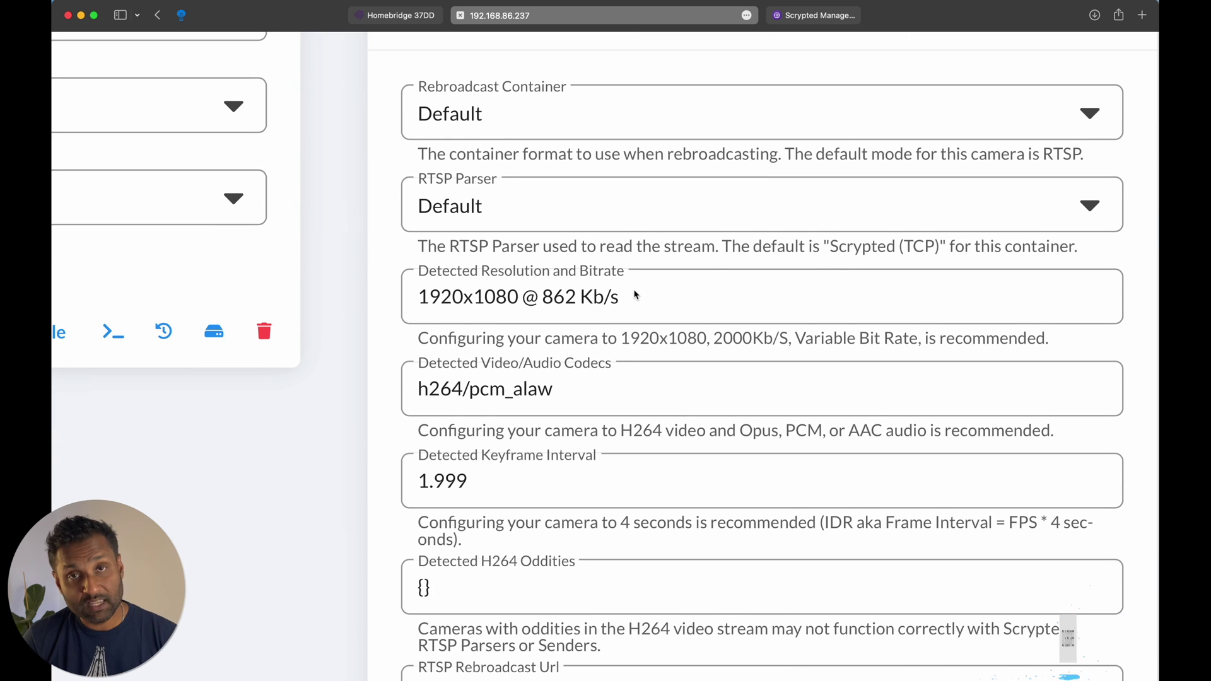
{"action": "scroll", "coordinate": [636, 295], "scroll_direction": "up", "scroll_amount": 5}
{"action": "left_click", "coordinate": [1059, 266]}
{"action": "scroll", "coordinate": [892, 335], "scroll_direction": "down", "scroll_amount": 2}
{"action": "scroll", "coordinate": [892, 337], "scroll_direction": "down", "scroll_amount": 3}
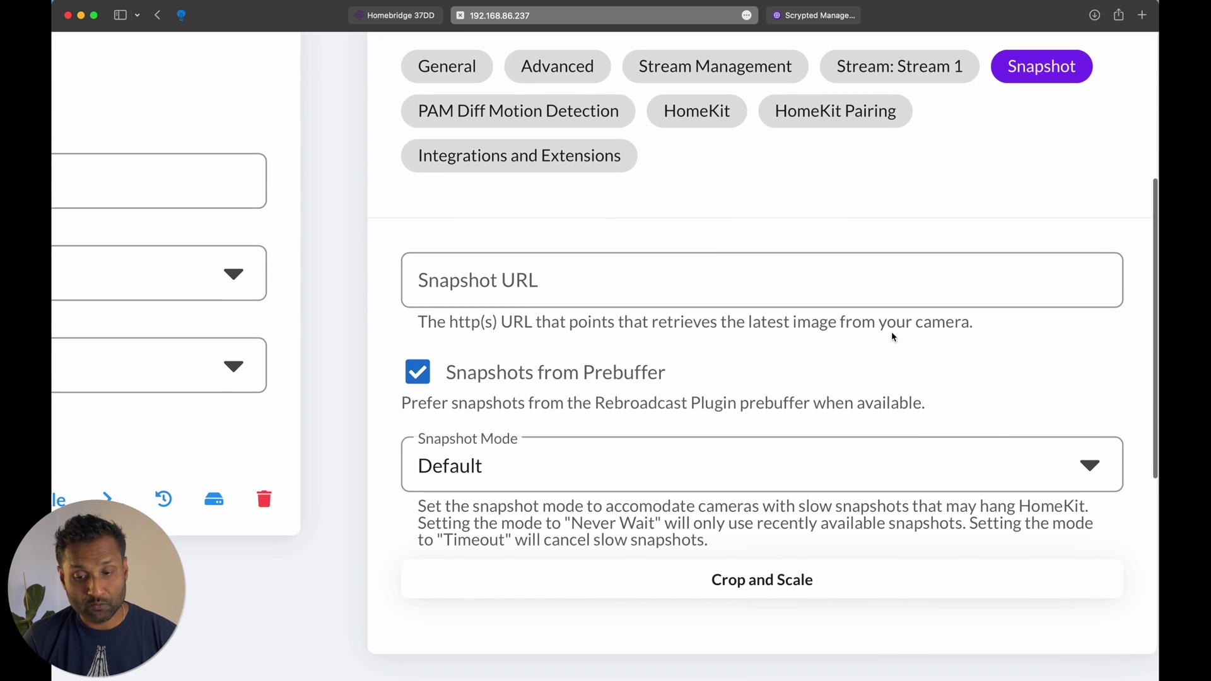
{"action": "left_click", "coordinate": [568, 106]}
{"action": "scroll", "coordinate": [588, 224], "scroll_direction": "down", "scroll_amount": 3}
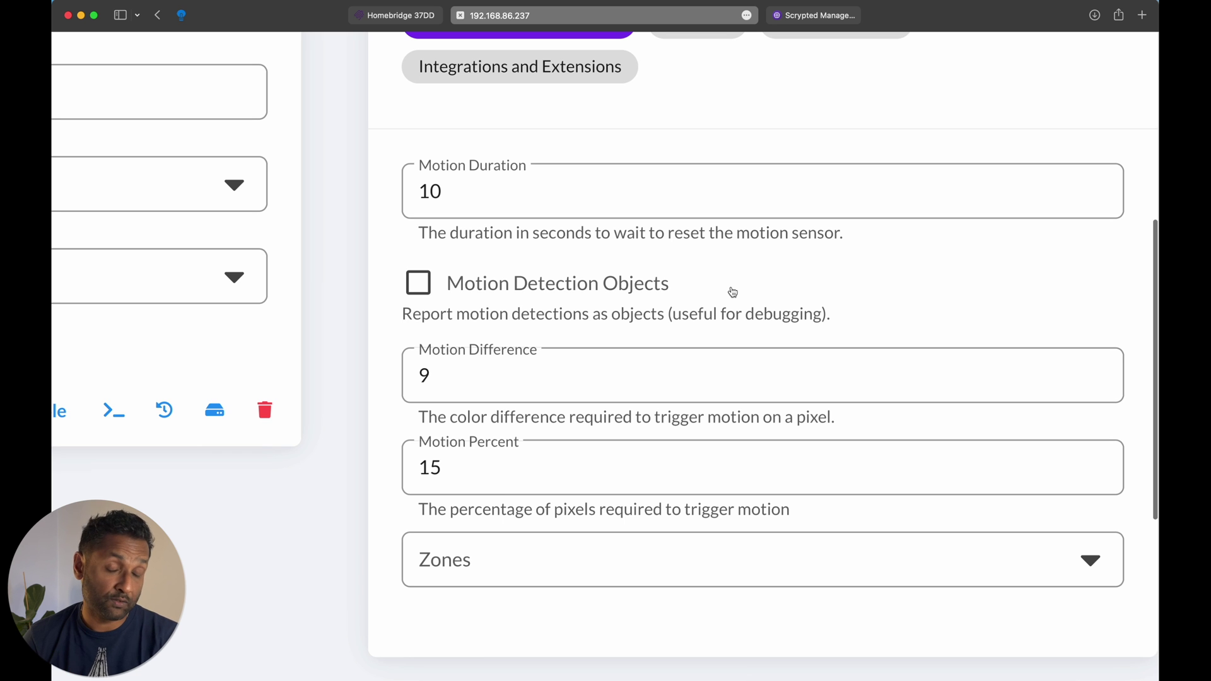
- Set demo camera as the Linked Motion Sensor in the camera's HomeKit settings
{"action": "scroll", "coordinate": [733, 291], "scroll_direction": "up", "scroll_amount": 3}
{"action": "left_click", "coordinate": [696, 158]}
{"action": "scroll", "coordinate": [640, 237], "scroll_direction": "down", "scroll_amount": 3}
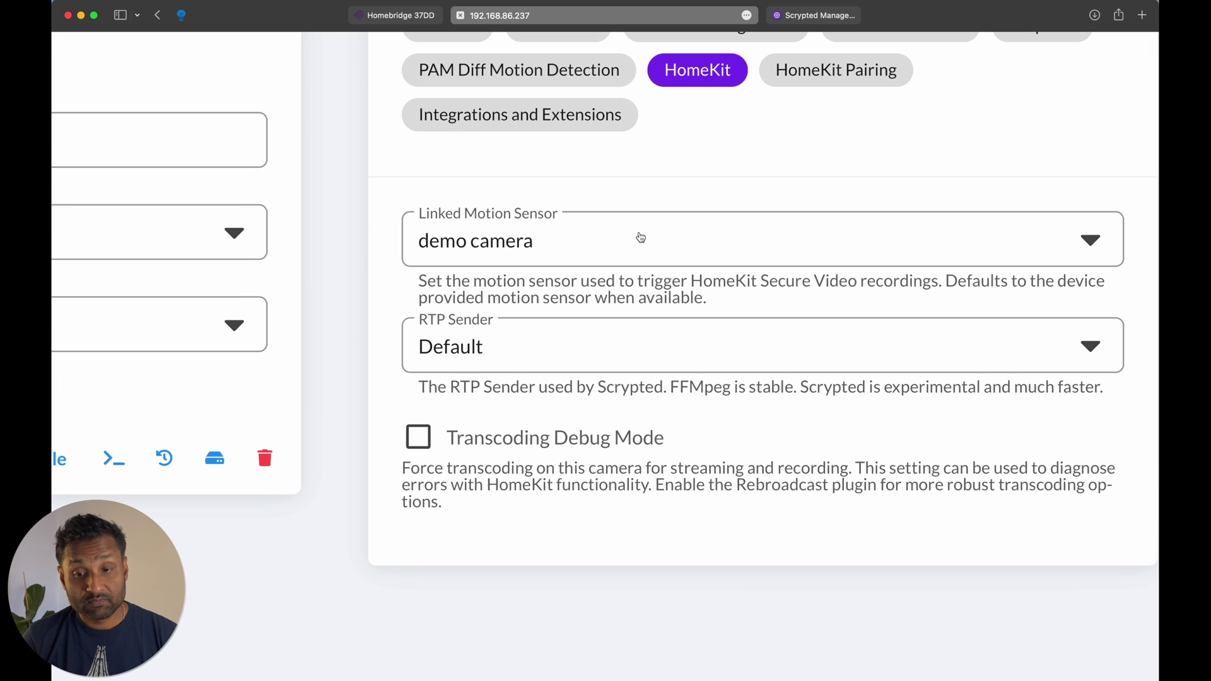
{"action": "left_click", "coordinate": [640, 237]}
{"action": "left_click", "coordinate": [562, 298]}
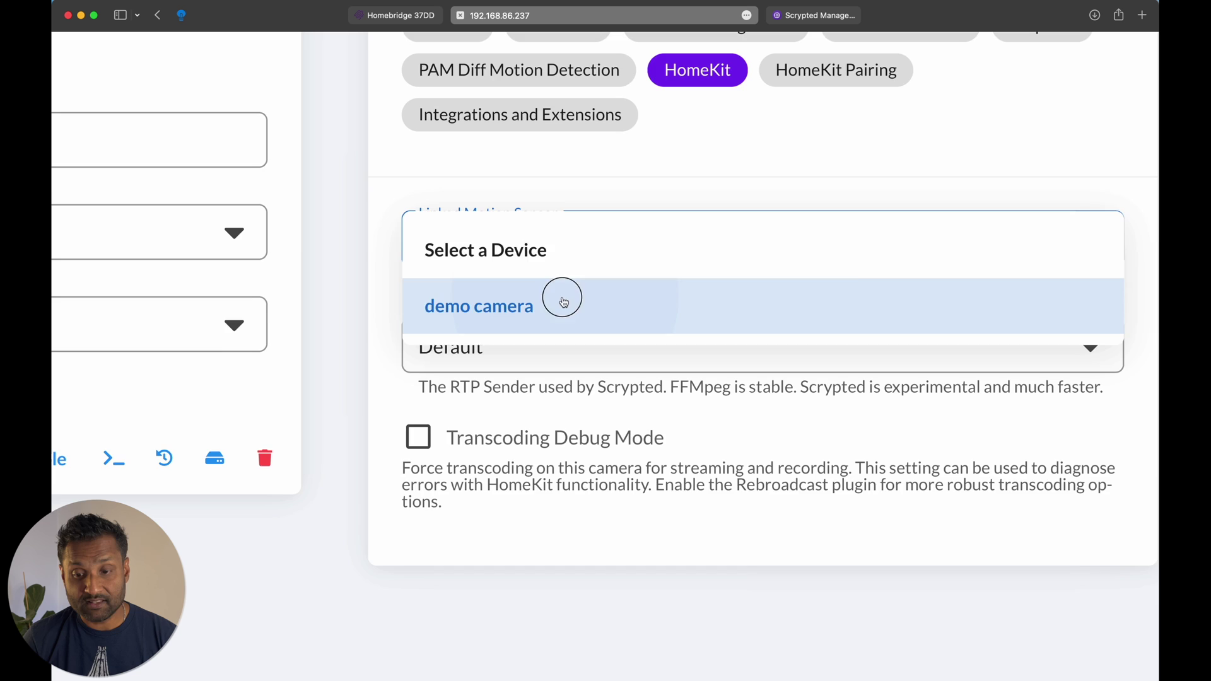
- Turn on Standalone Accessory Mode under HomeKit Pairing
{"action": "scroll", "coordinate": [823, 132], "scroll_direction": "up", "scroll_amount": 1}
{"action": "left_click", "coordinate": [823, 128]}
{"action": "scroll", "coordinate": [749, 262], "scroll_direction": "down", "scroll_amount": 1}
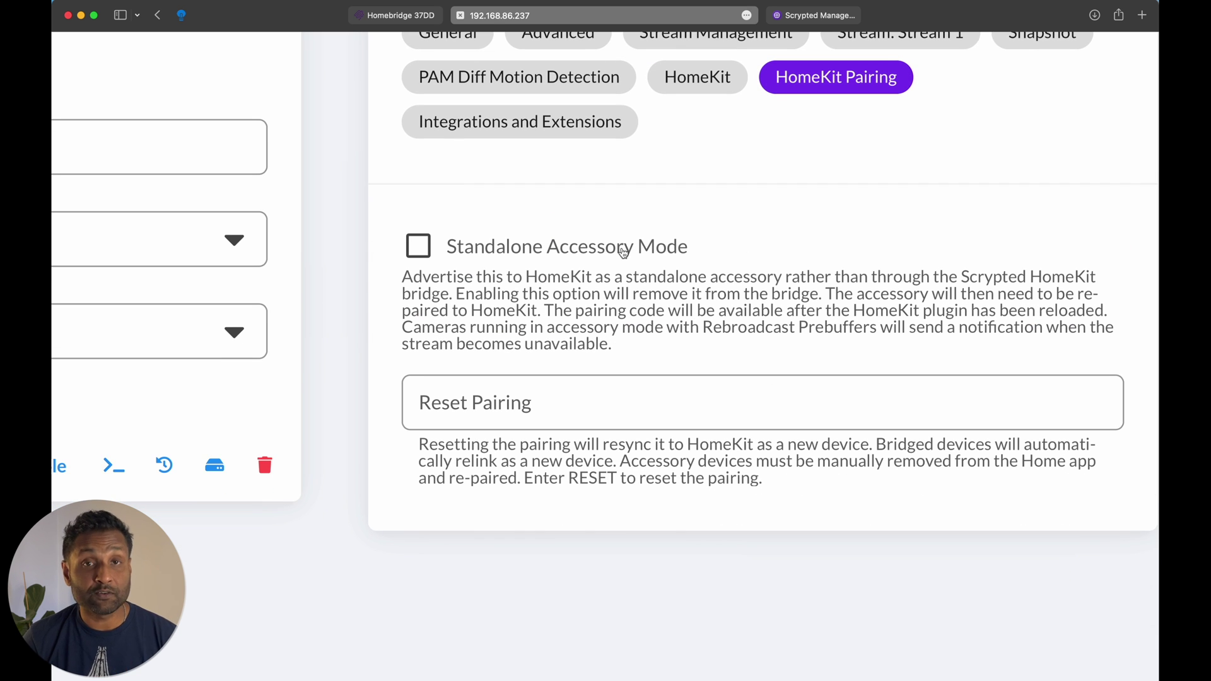
{"action": "left_click", "coordinate": [595, 252]}
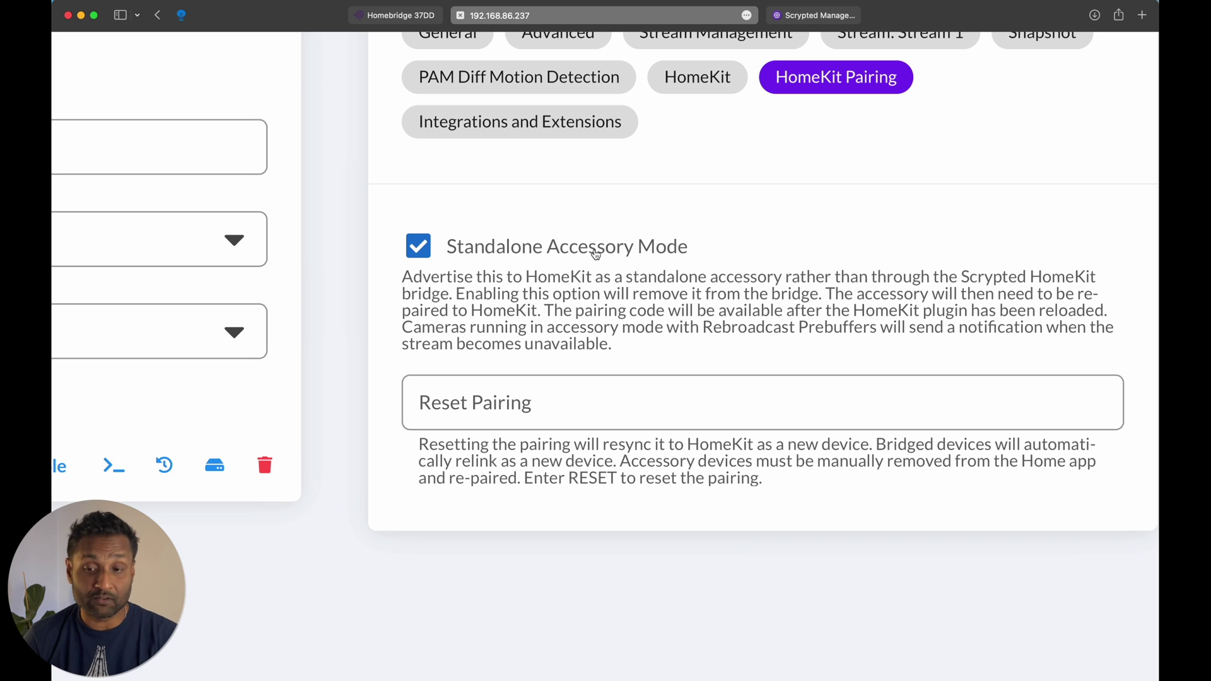
- Tick HomeKit Secure Video Local Copy, leaving only Transcoding off in Integrations and Extensions
{"action": "left_click", "coordinate": [610, 128]}
{"action": "scroll", "coordinate": [657, 279], "scroll_direction": "down", "scroll_amount": 5}
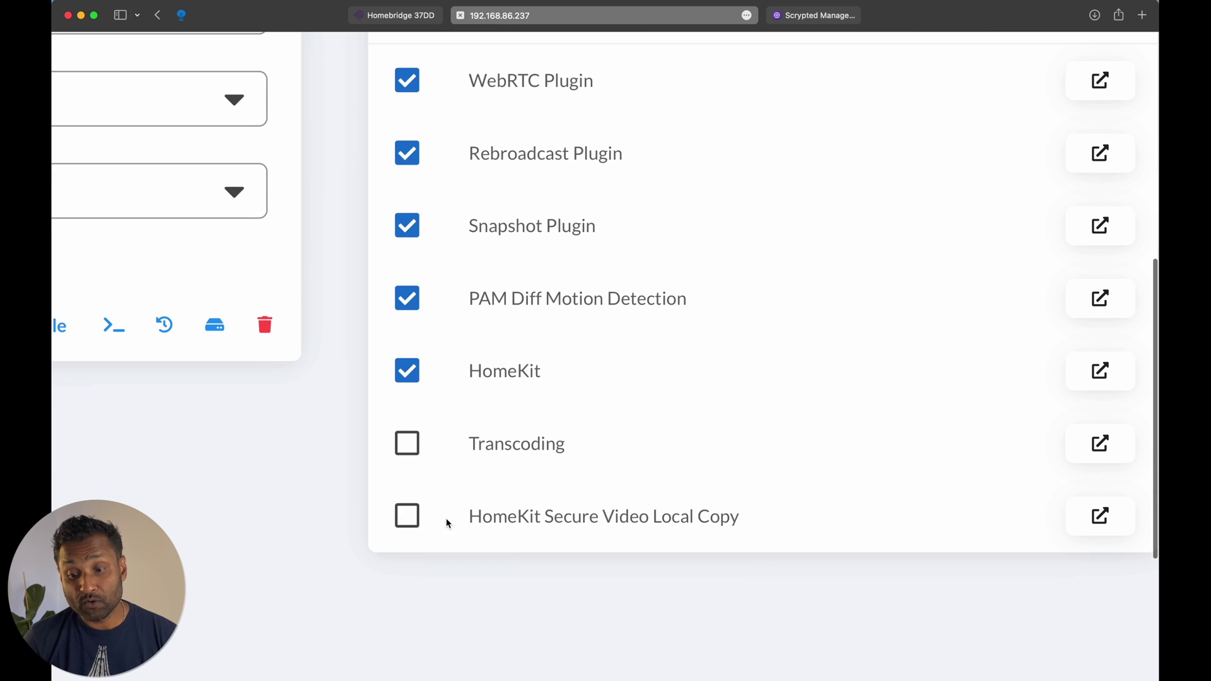
{"action": "left_click", "coordinate": [406, 527]}
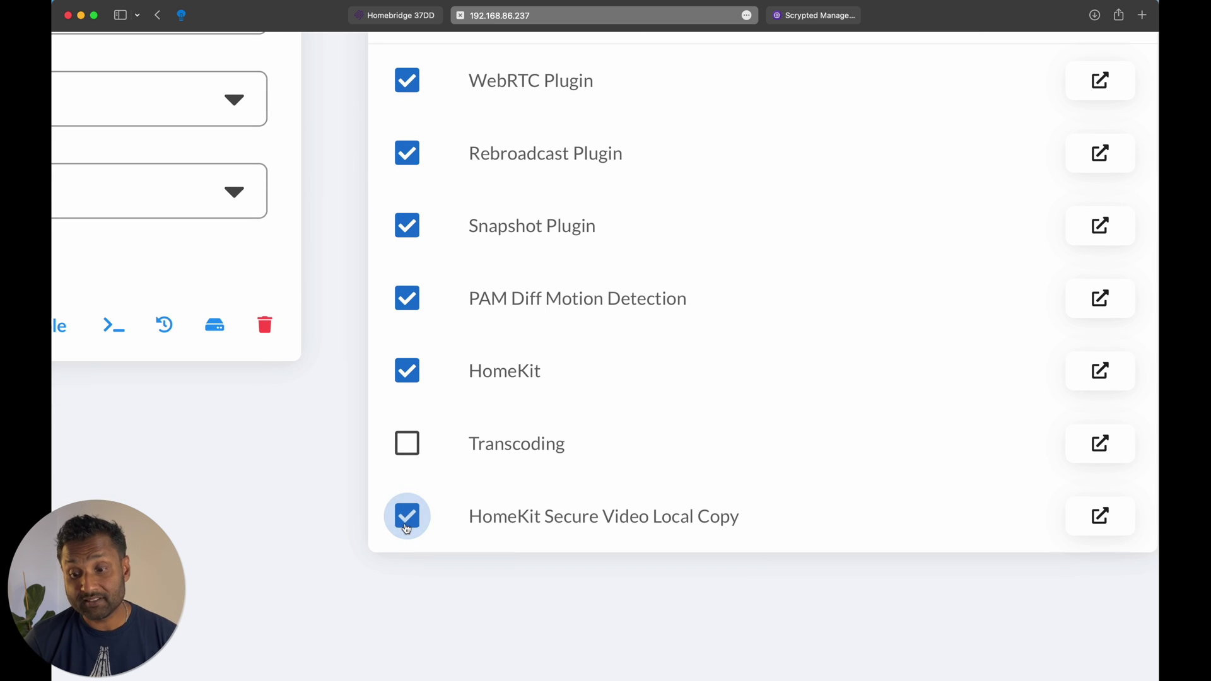
{"action": "scroll", "coordinate": [604, 372], "scroll_direction": "down", "scroll_amount": 5}
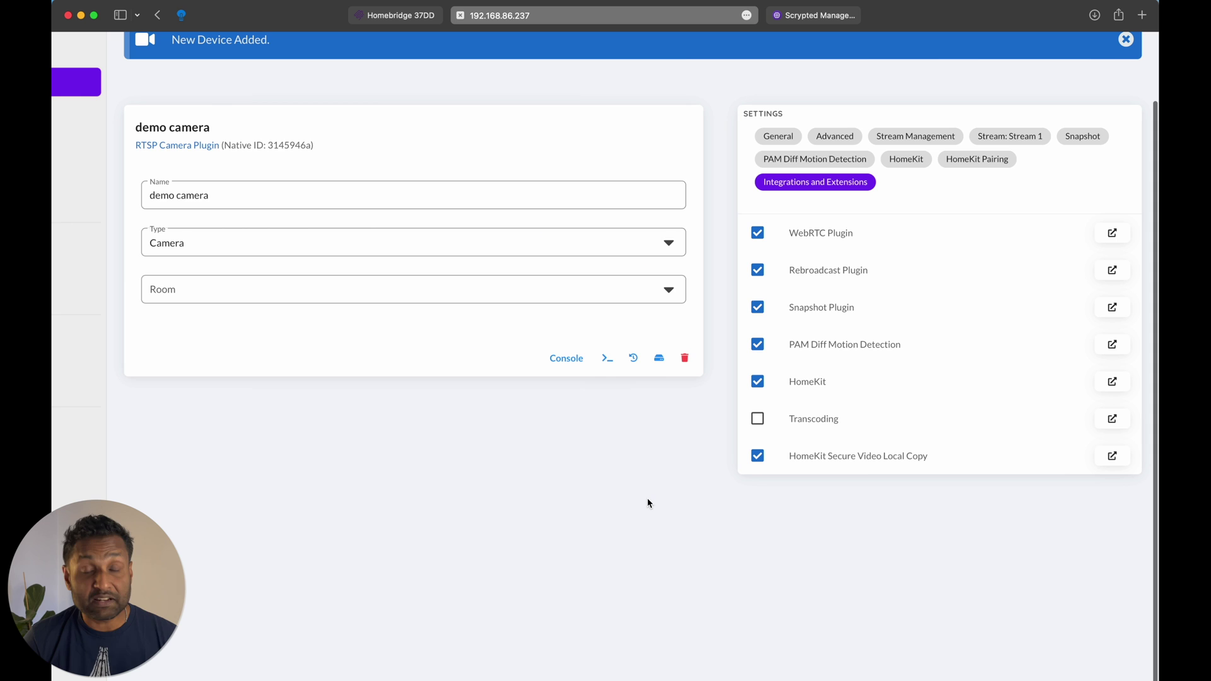
{"action": "scroll", "coordinate": [648, 498], "scroll_direction": "down", "scroll_amount": 5}
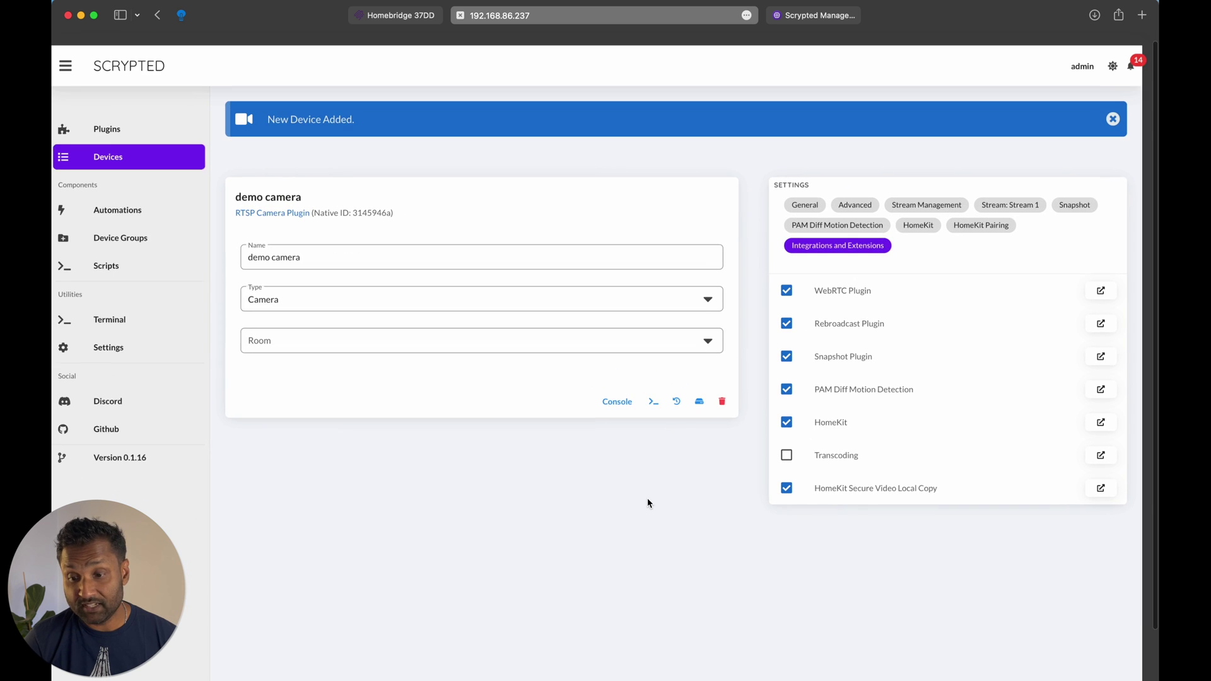
- Reload the HomeKit plugin, then go back to Plugins and open the RTSP Camera Plugin
{"action": "left_click", "coordinate": [194, 123]}
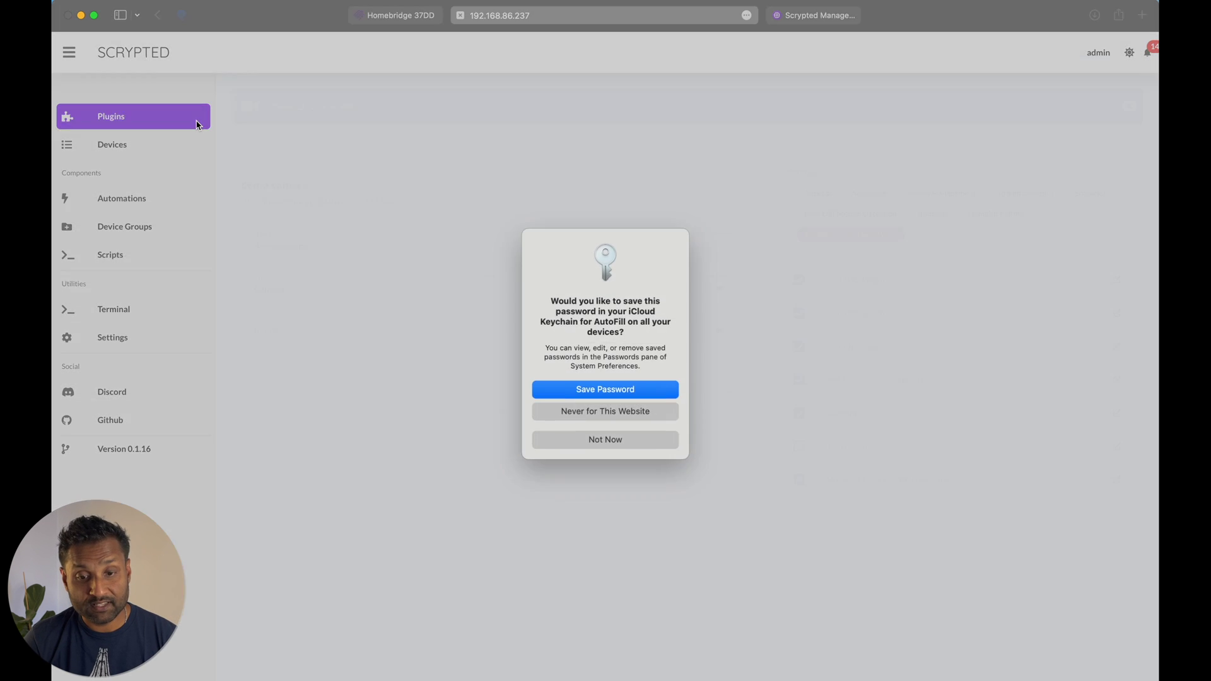
{"action": "key", "text": "Escape"}
{"action": "left_click", "coordinate": [296, 281]}
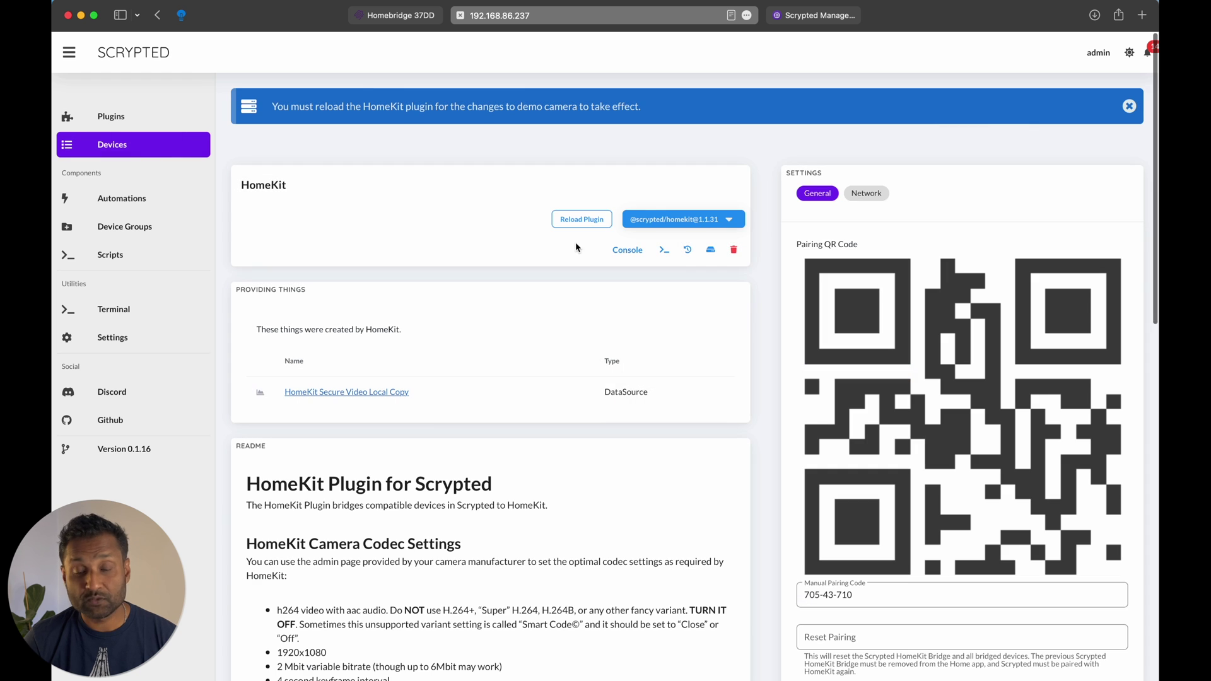
{"action": "left_click", "coordinate": [582, 219]}
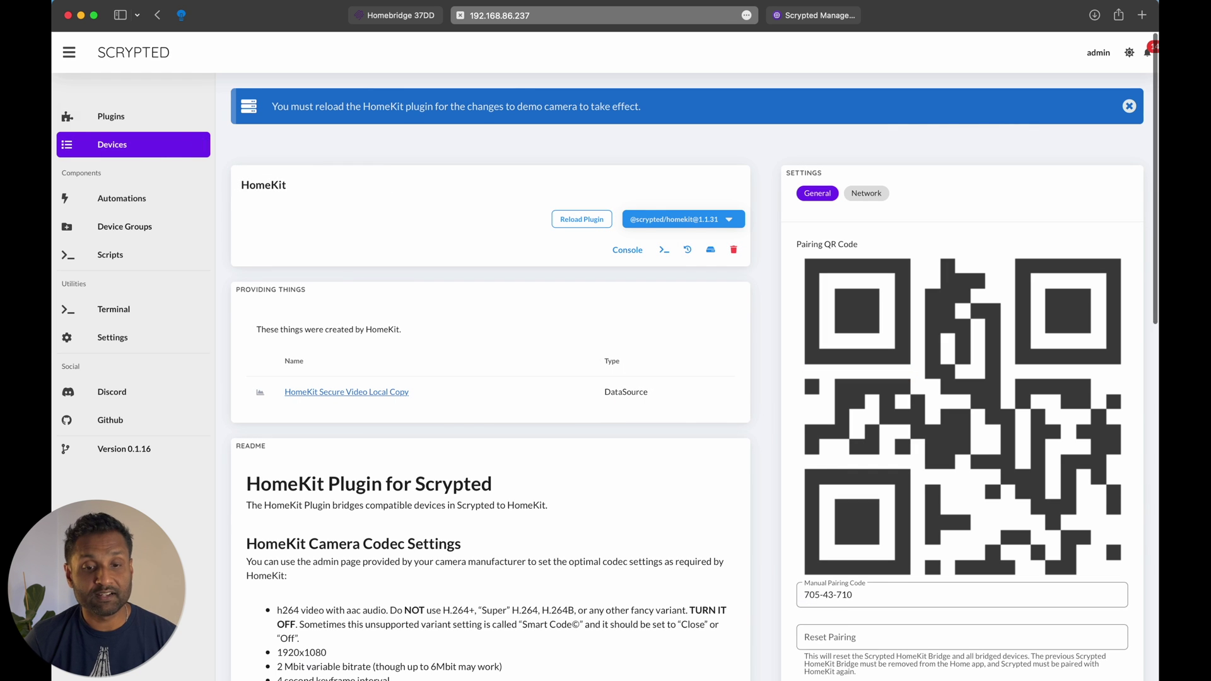
{"action": "left_click", "coordinate": [173, 115]}
{"action": "scroll", "coordinate": [330, 341], "scroll_direction": "up", "scroll_amount": 5}
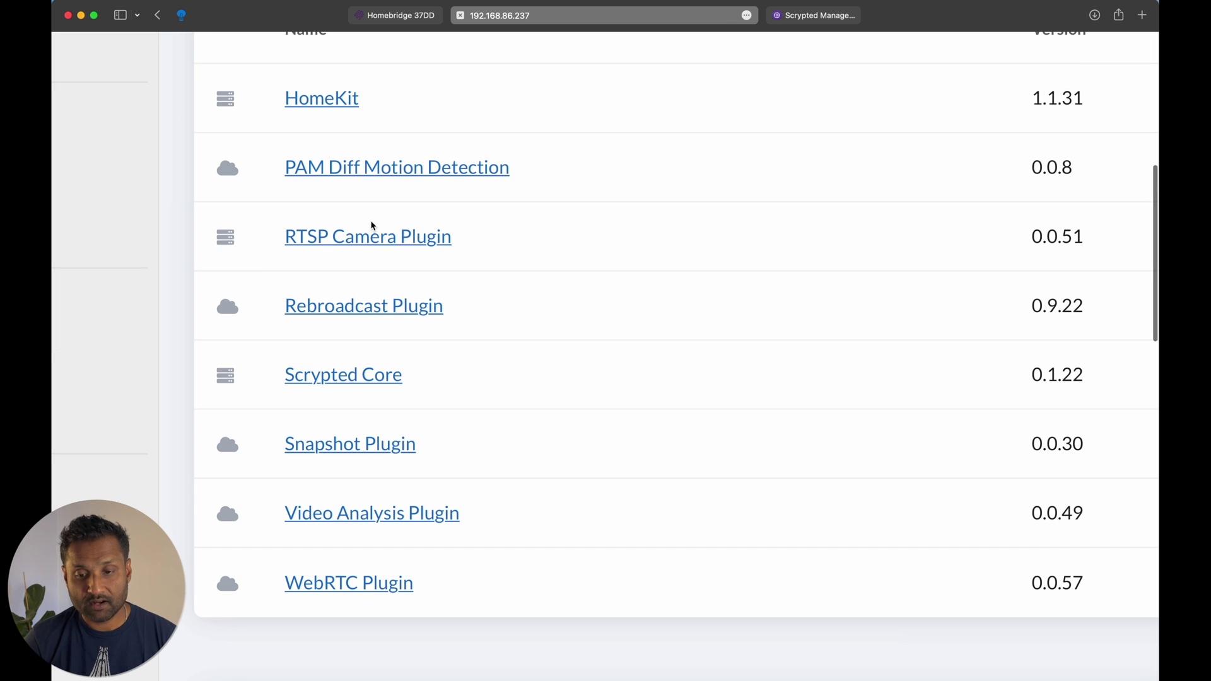
{"action": "left_click", "coordinate": [369, 246]}
- Open the demo camera's page and show its HomeKit Pairing QR code and manual setup code
{"action": "left_click", "coordinate": [321, 425]}
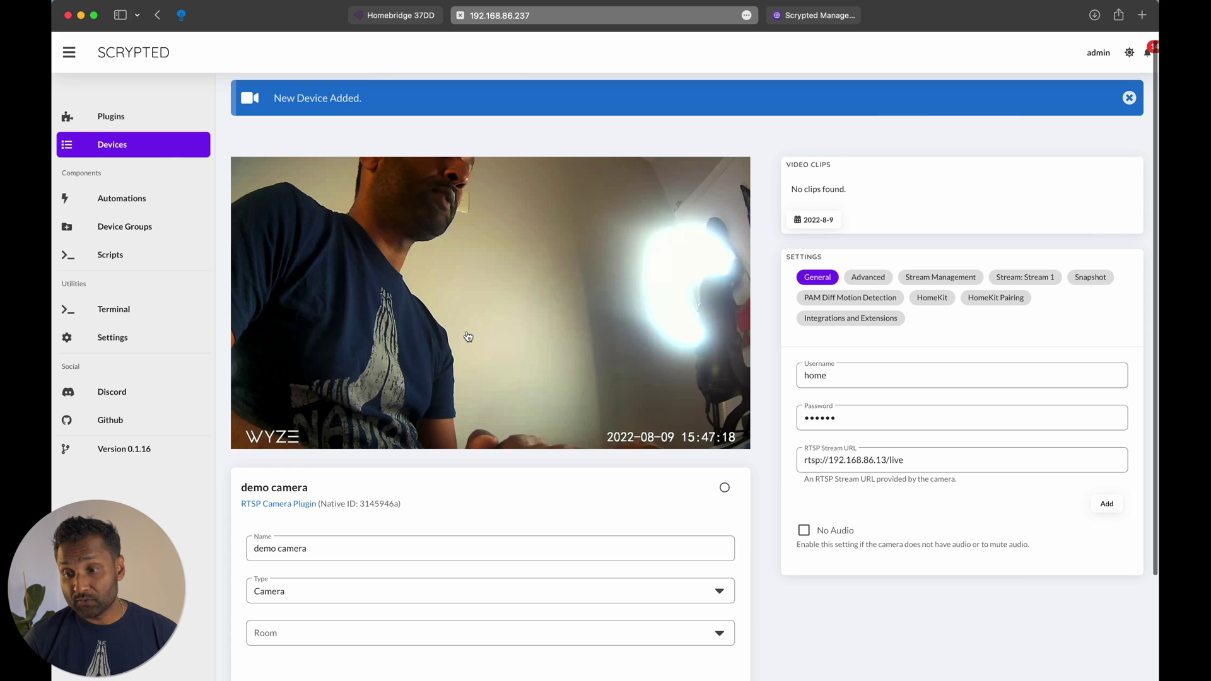
{"action": "left_click", "coordinate": [932, 297]}
{"action": "left_click", "coordinate": [997, 298]}
{"action": "scroll", "coordinate": [982, 361], "scroll_direction": "down", "scroll_amount": 3}
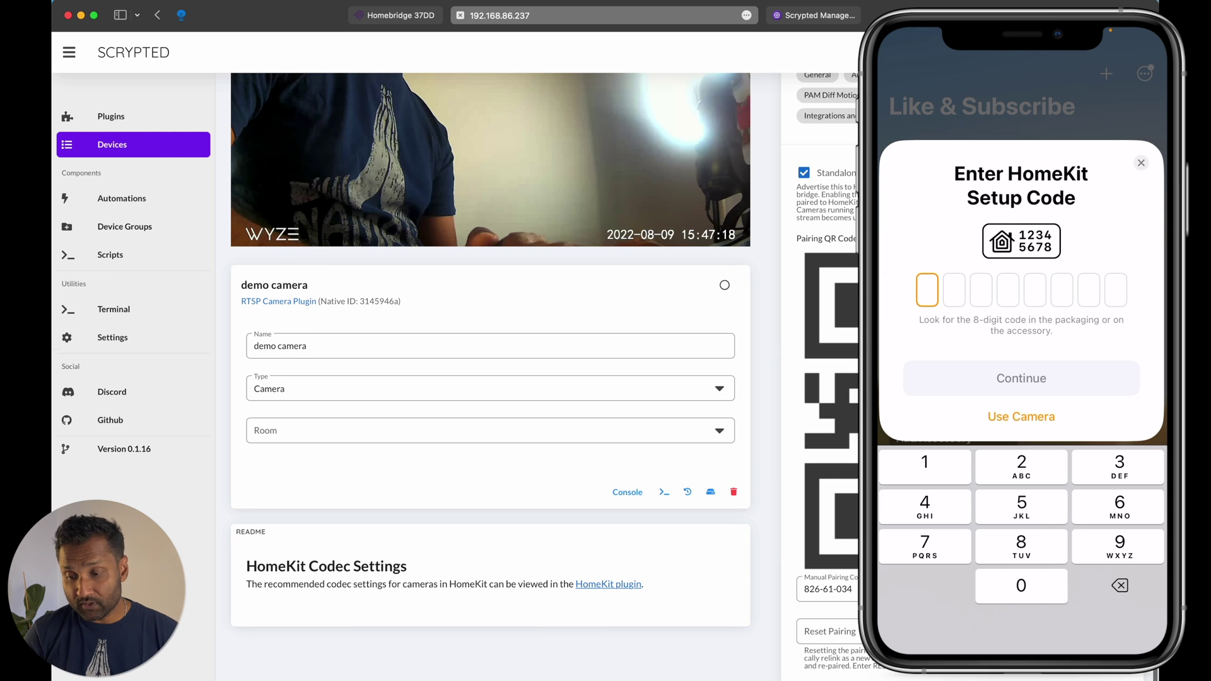
- Enter the demo camera's 8-digit HomeKit setup code in Apple Home so pairing begins
{"action": "scroll", "coordinate": [605, 353], "scroll_direction": "up", "scroll_amount": 5}
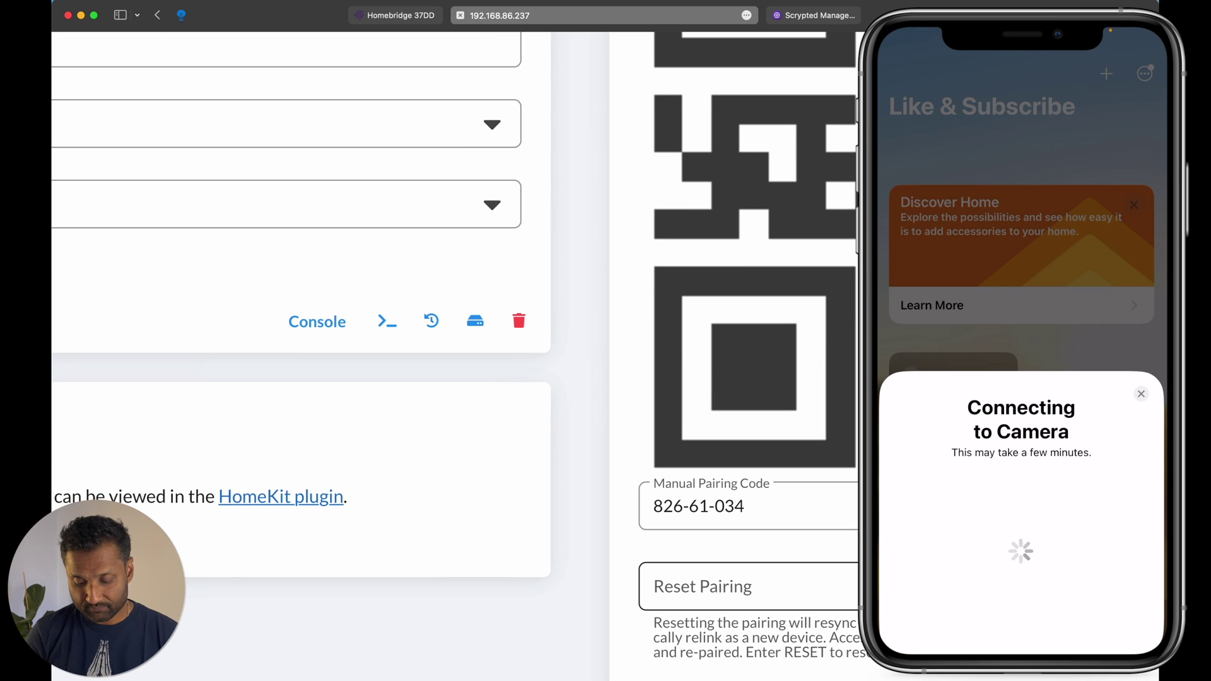